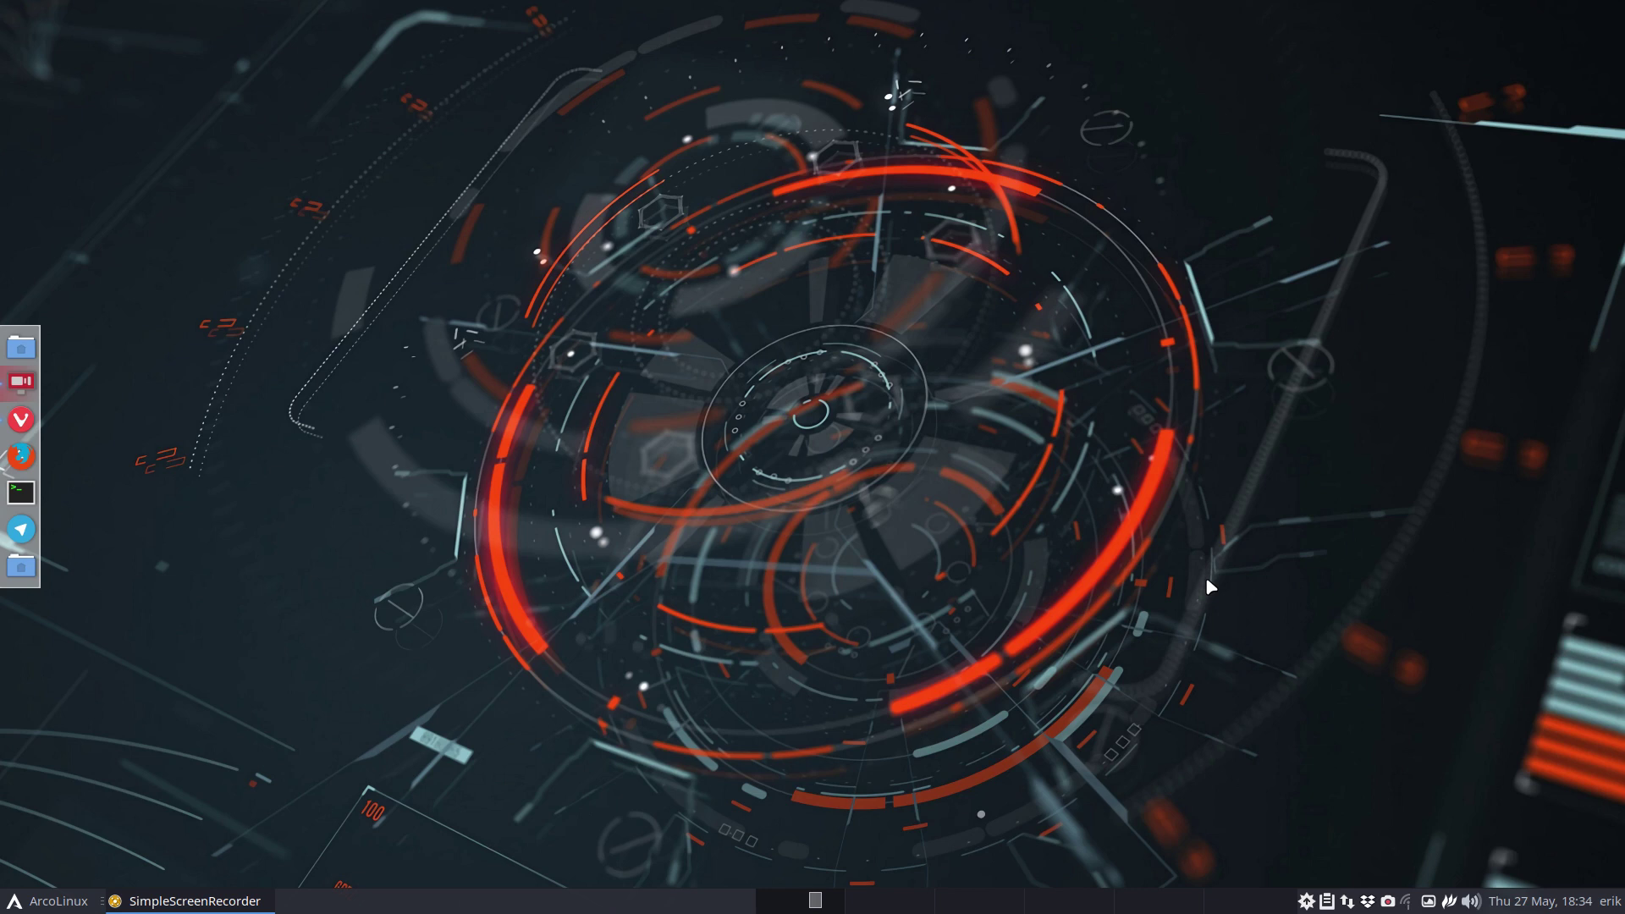
Step: Open Variety's preferences and browse the list of addable image source types
{"action": "left_click", "coordinate": [1428, 902]}
{"action": "left_click", "coordinate": [1498, 792]}
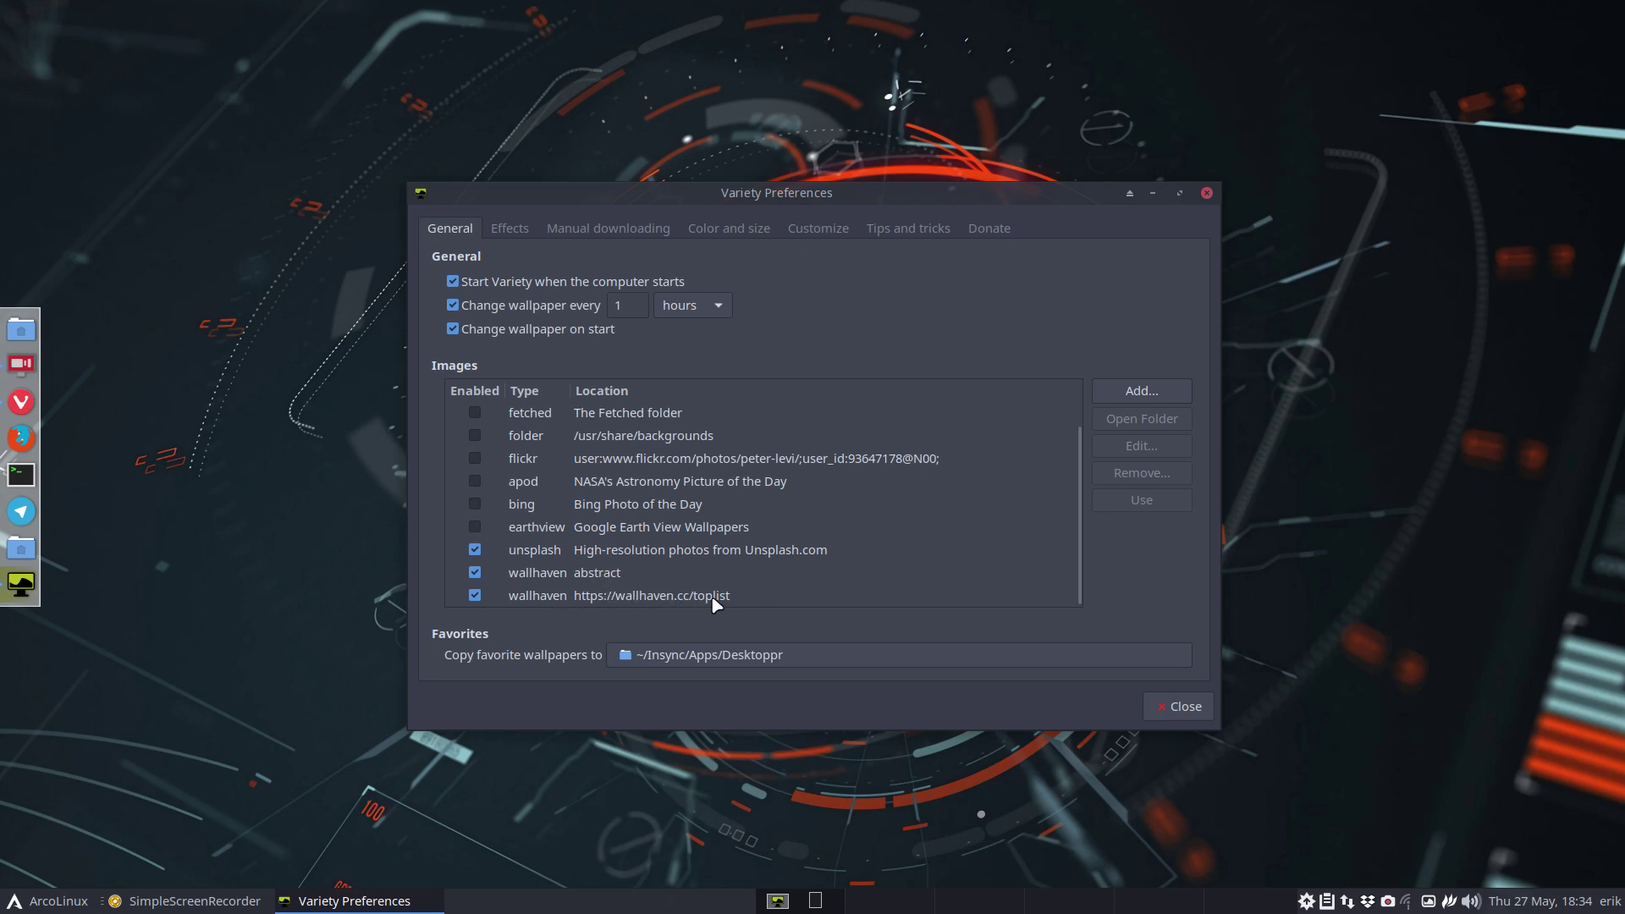
{"action": "left_click", "coordinate": [1140, 392]}
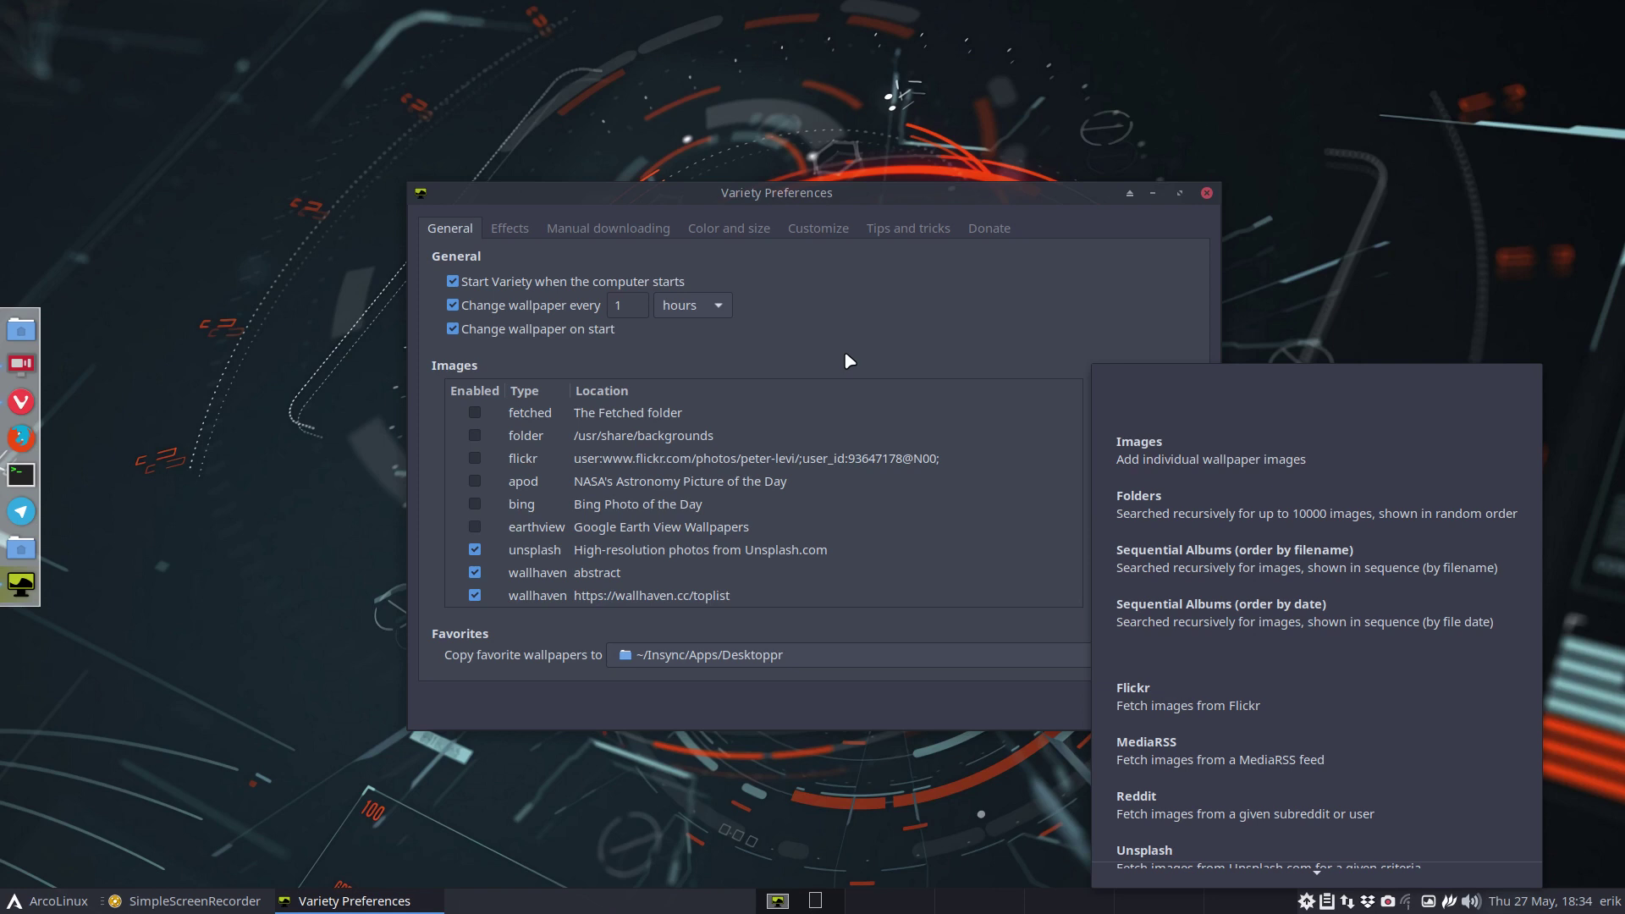
{"action": "scroll", "coordinate": [1223, 715], "scroll_direction": "down", "scroll_amount": 1}
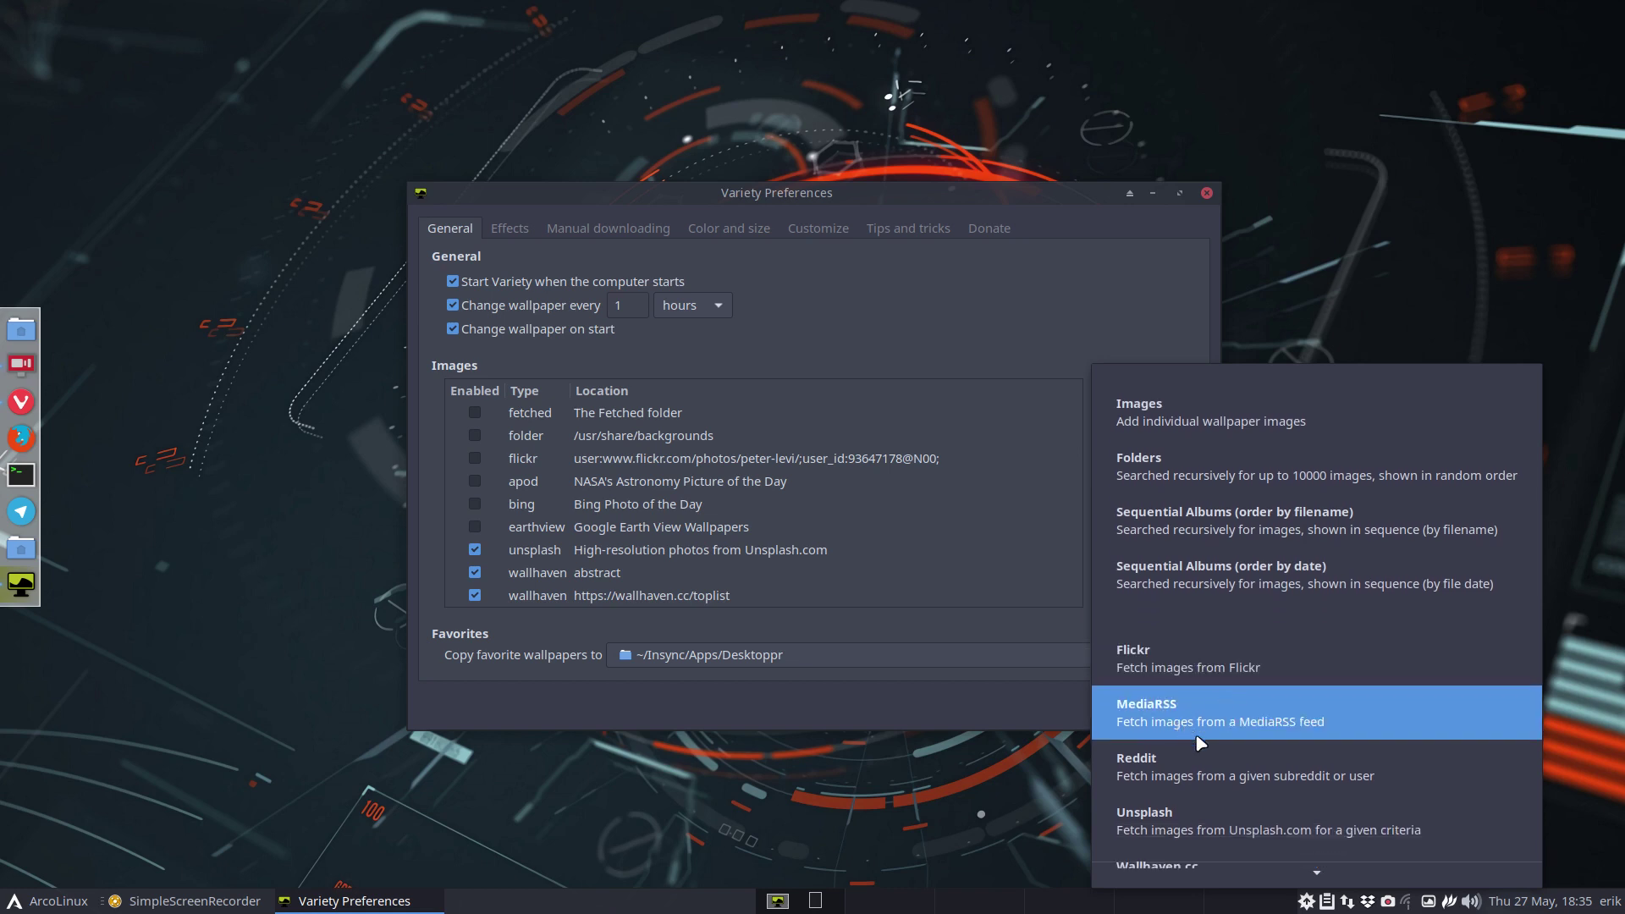
{"action": "scroll", "coordinate": [1194, 758], "scroll_direction": "down", "scroll_amount": 1}
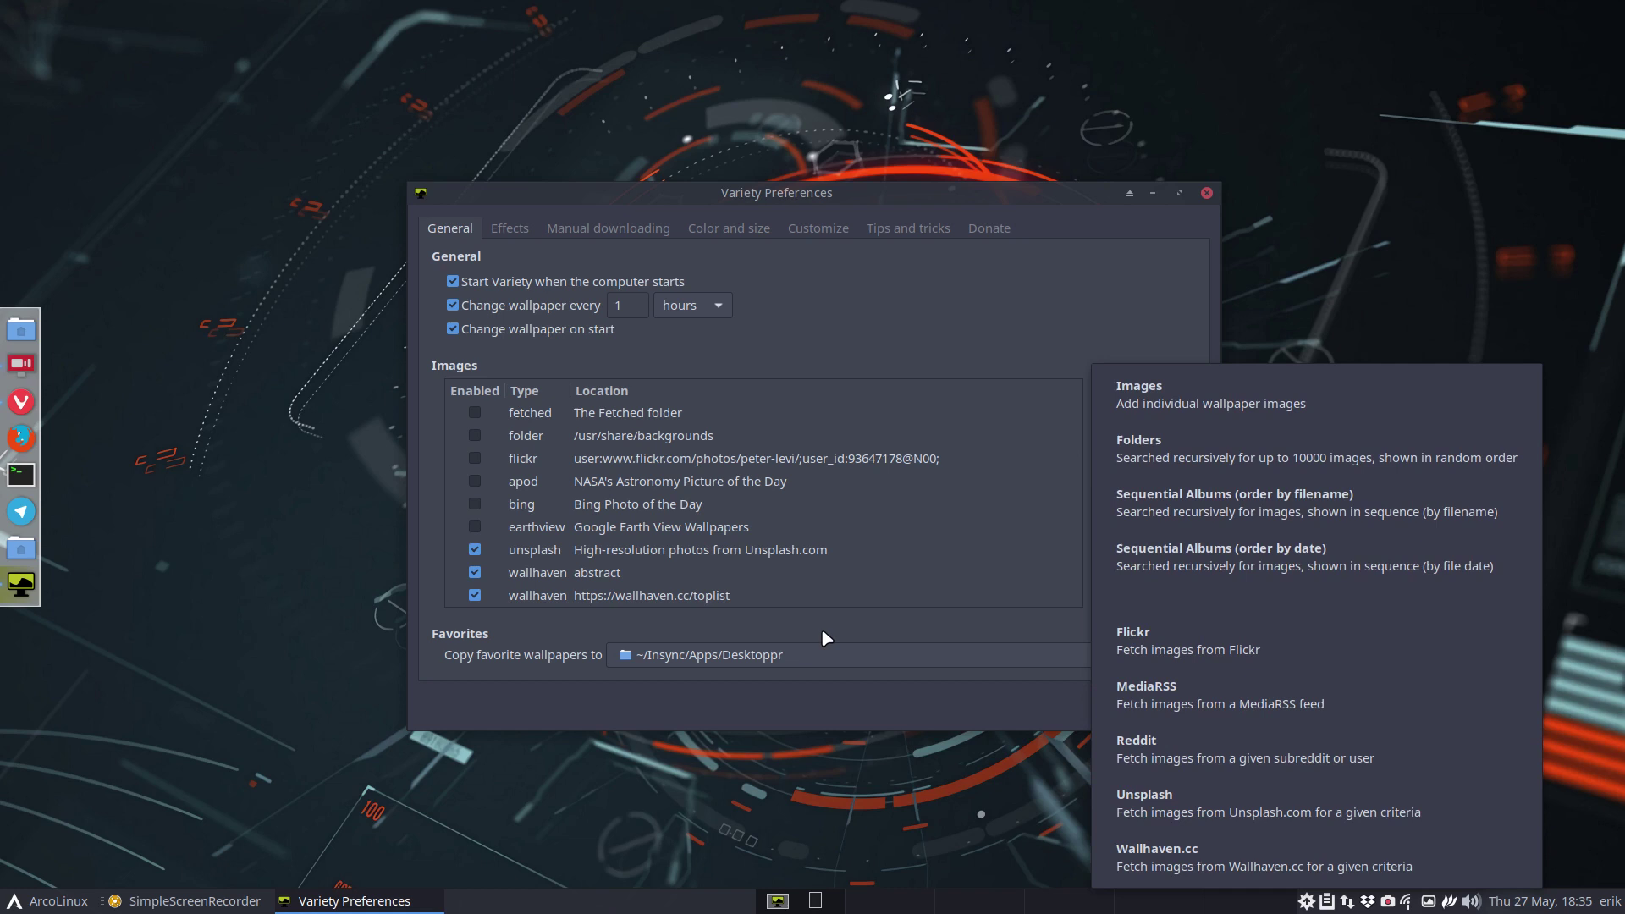
{"action": "left_click", "coordinate": [648, 616]}
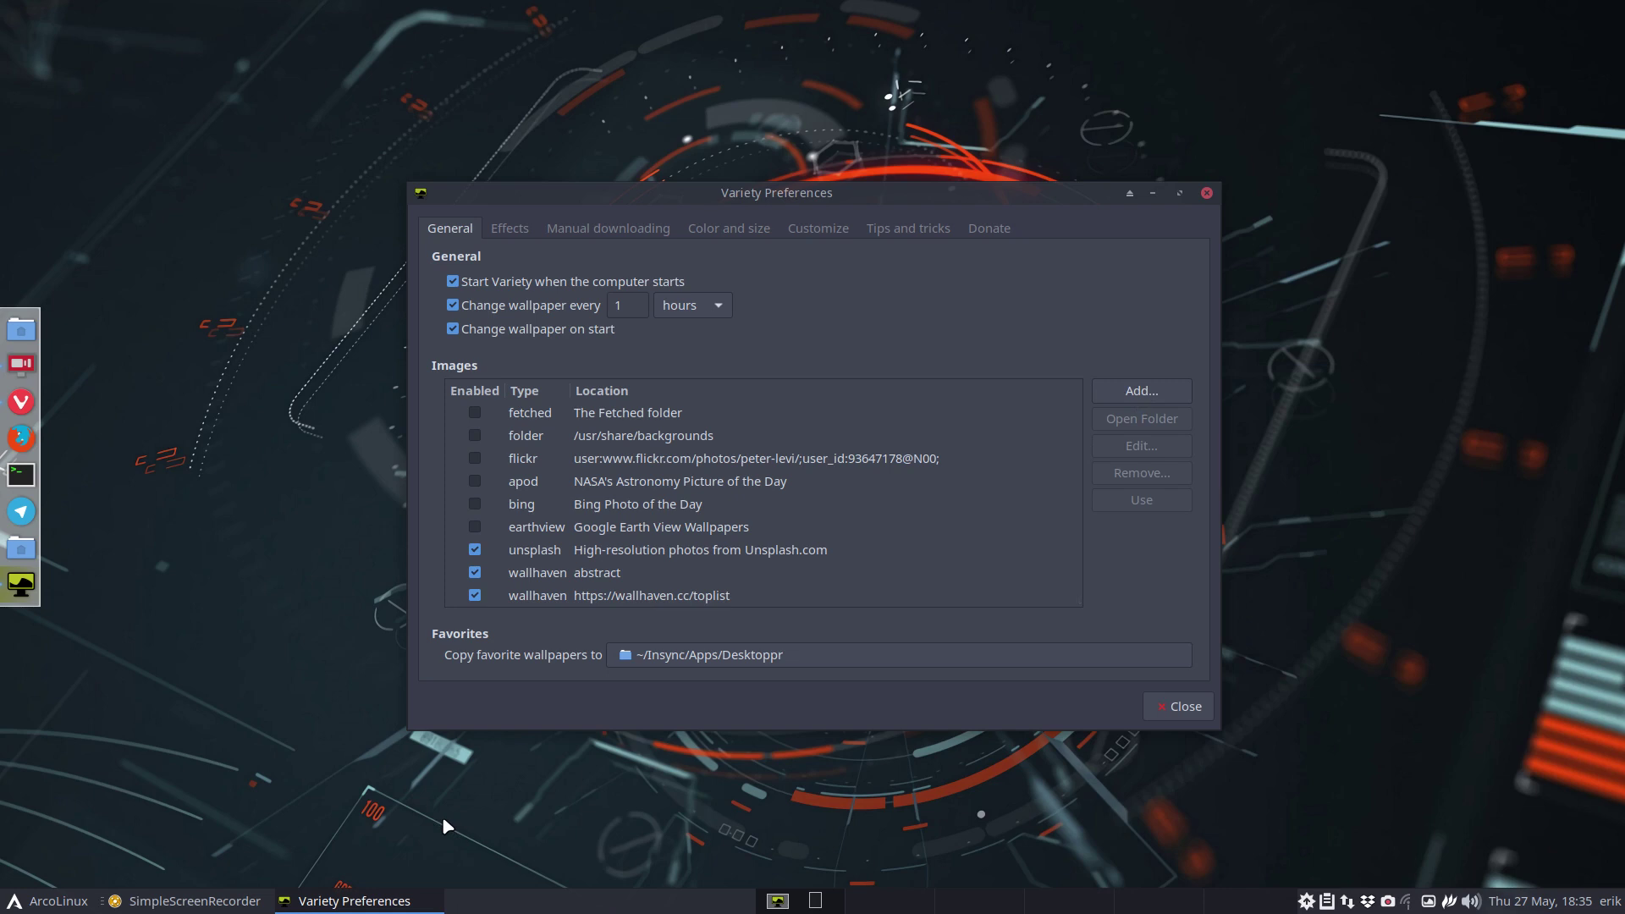
Step: Open a new Chromium window and run a Google search for 'wallhaven'
{"action": "key", "text": "ctrl+alt+g"}
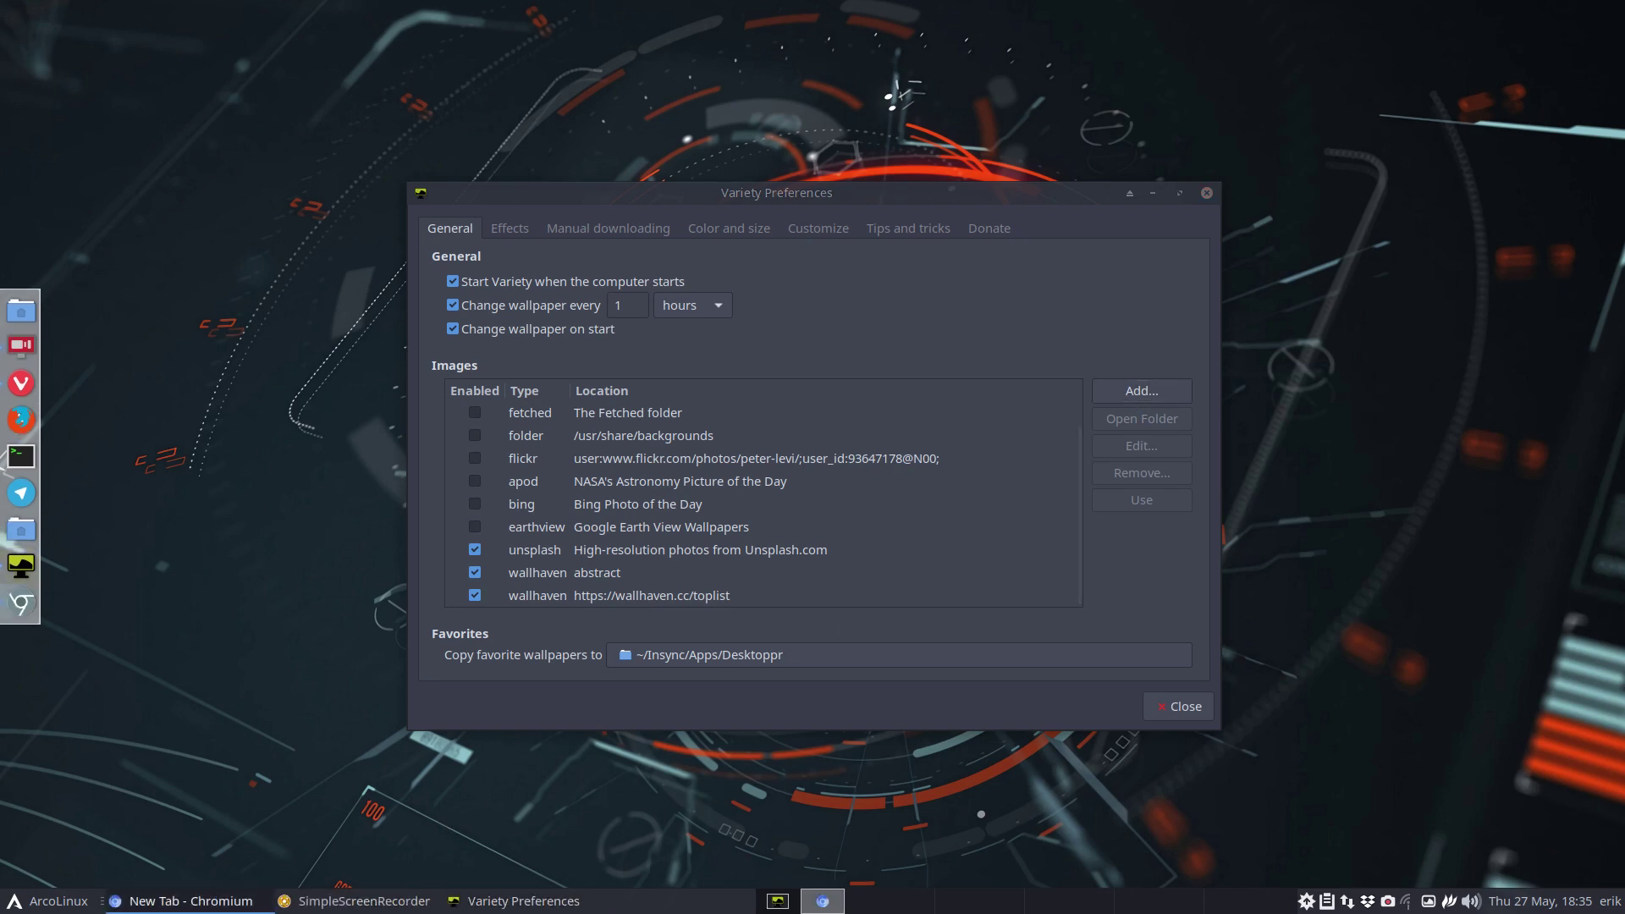
{"action": "type", "text": "waklh"}
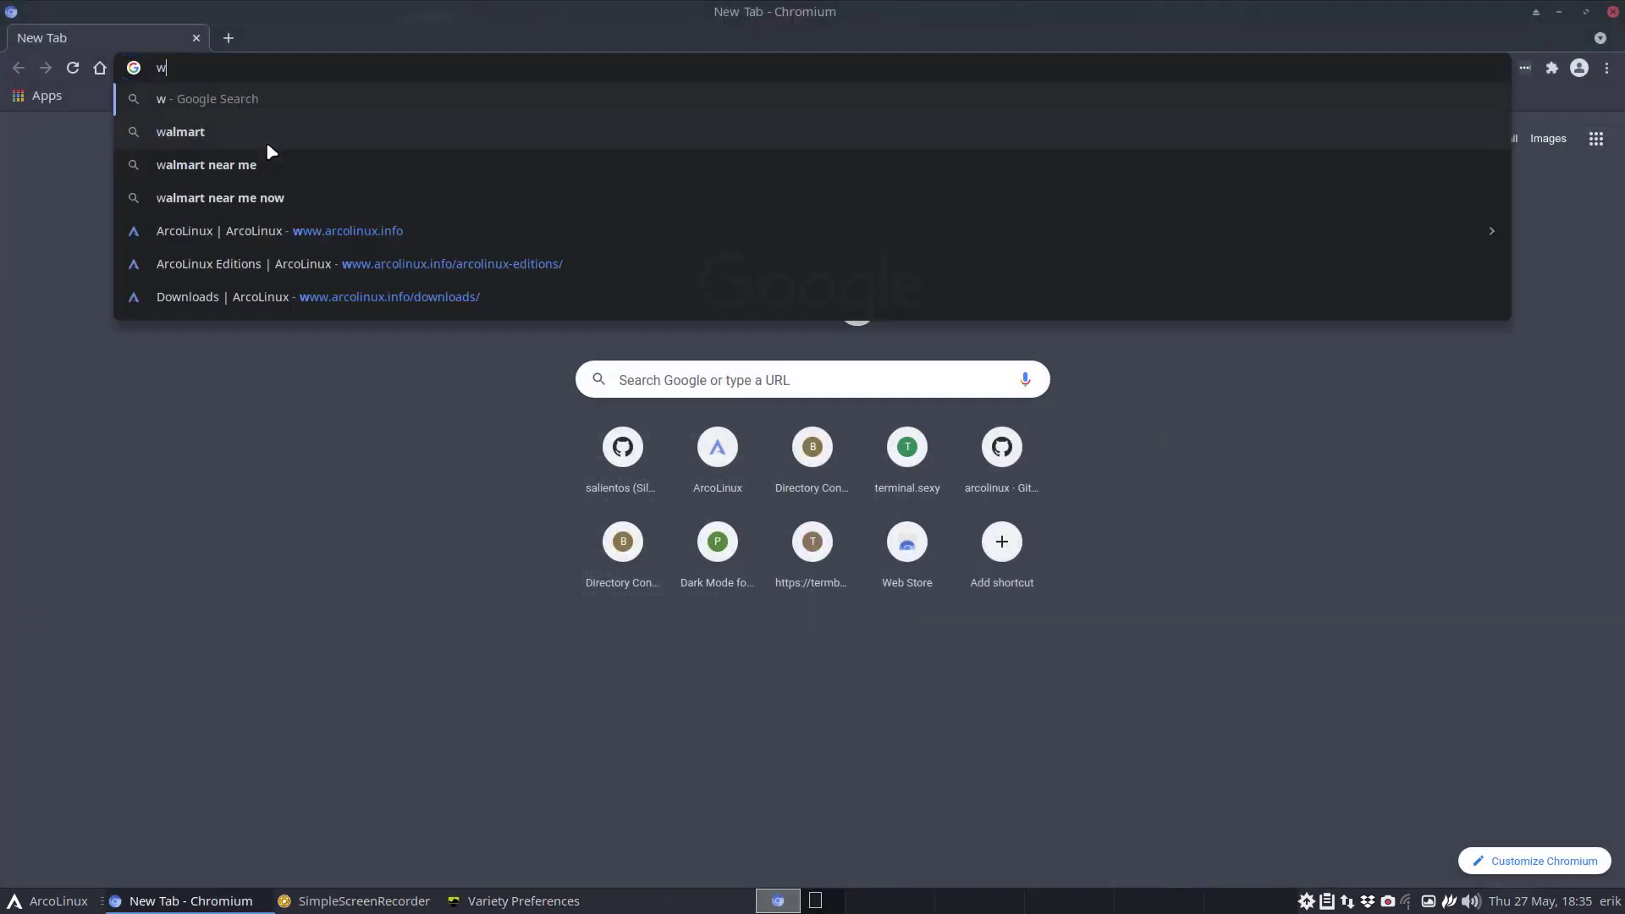
{"action": "key", "text": "BackSpace"}
{"action": "key", "text": "BackSpace"}
{"action": "key", "text": "BackSpace"}
{"action": "type", "text": "l"}
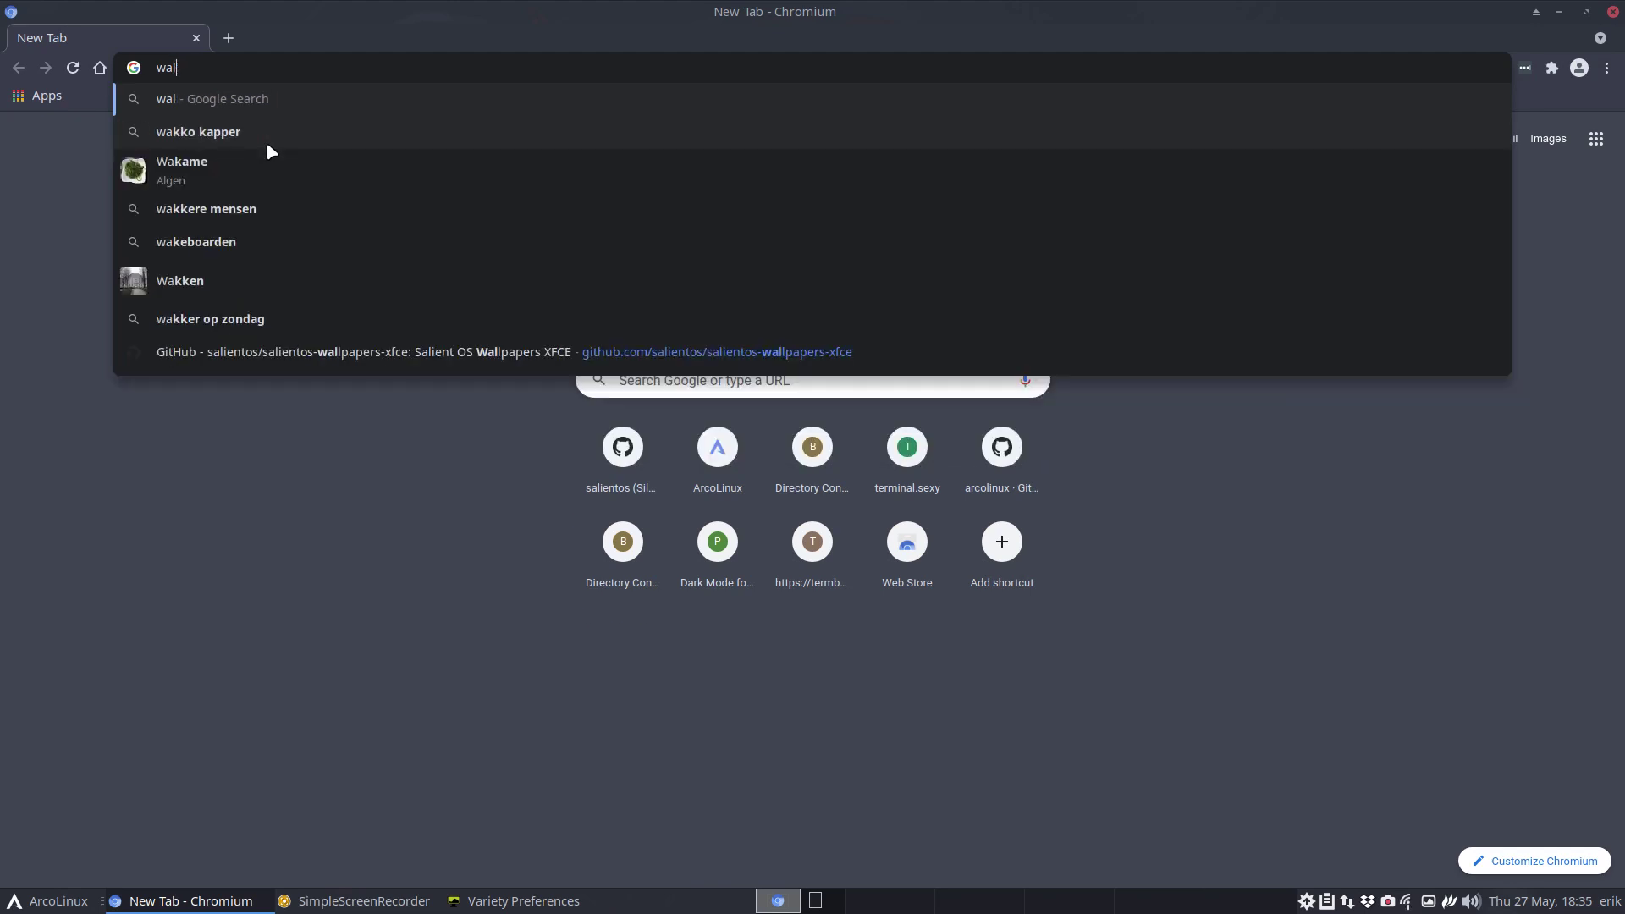
{"action": "type", "text": "lha"}
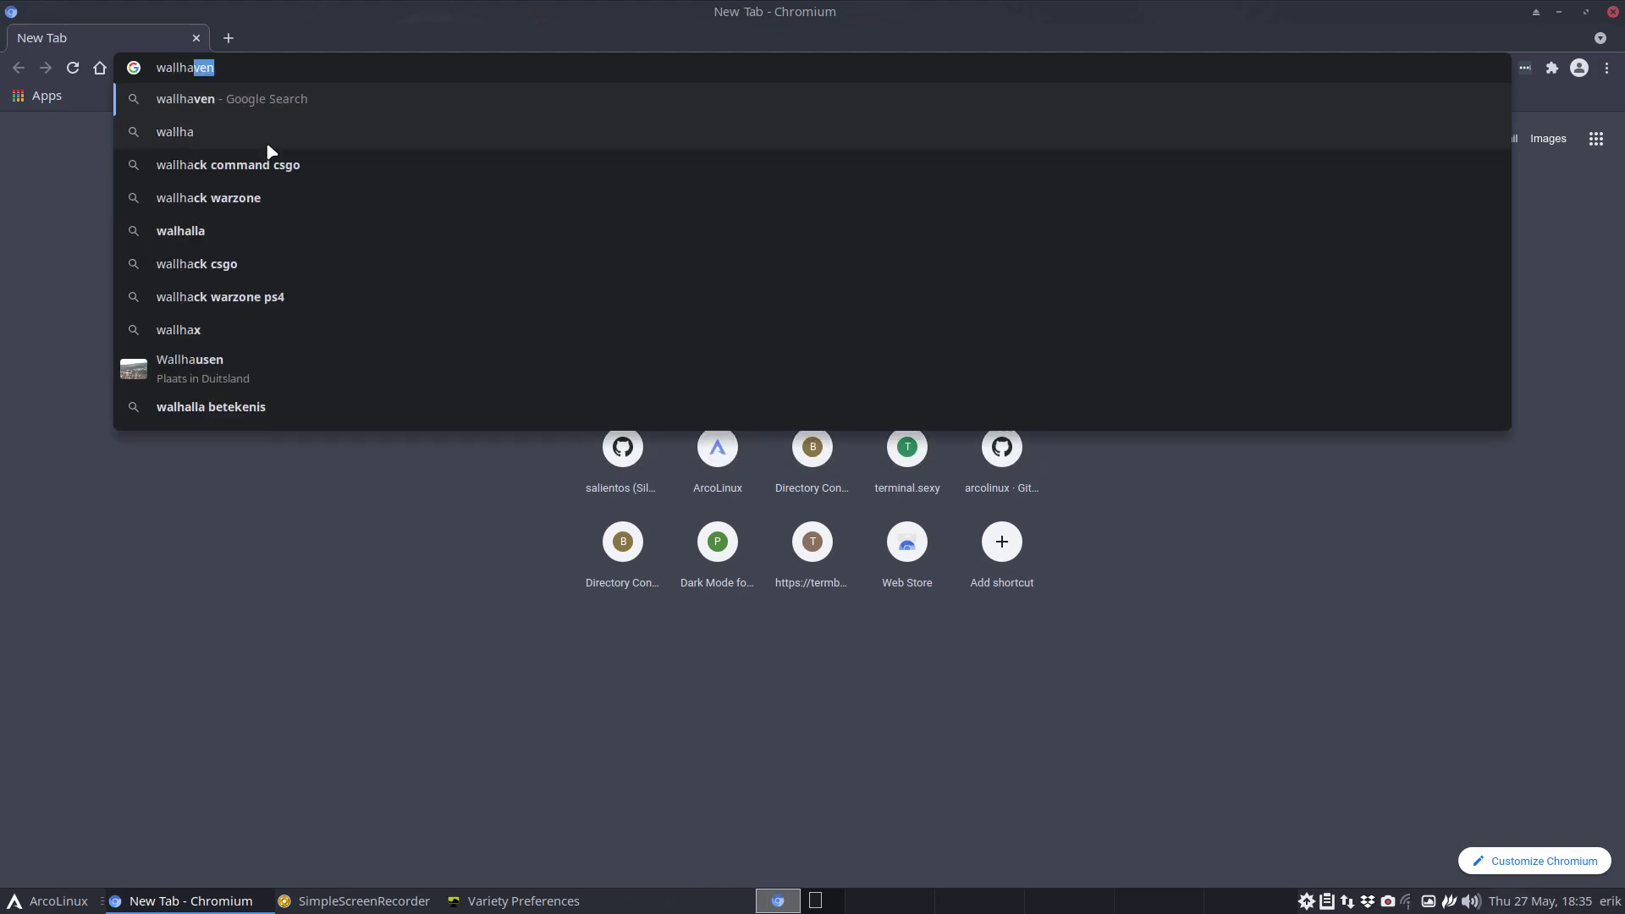
{"action": "key", "text": "Return"}
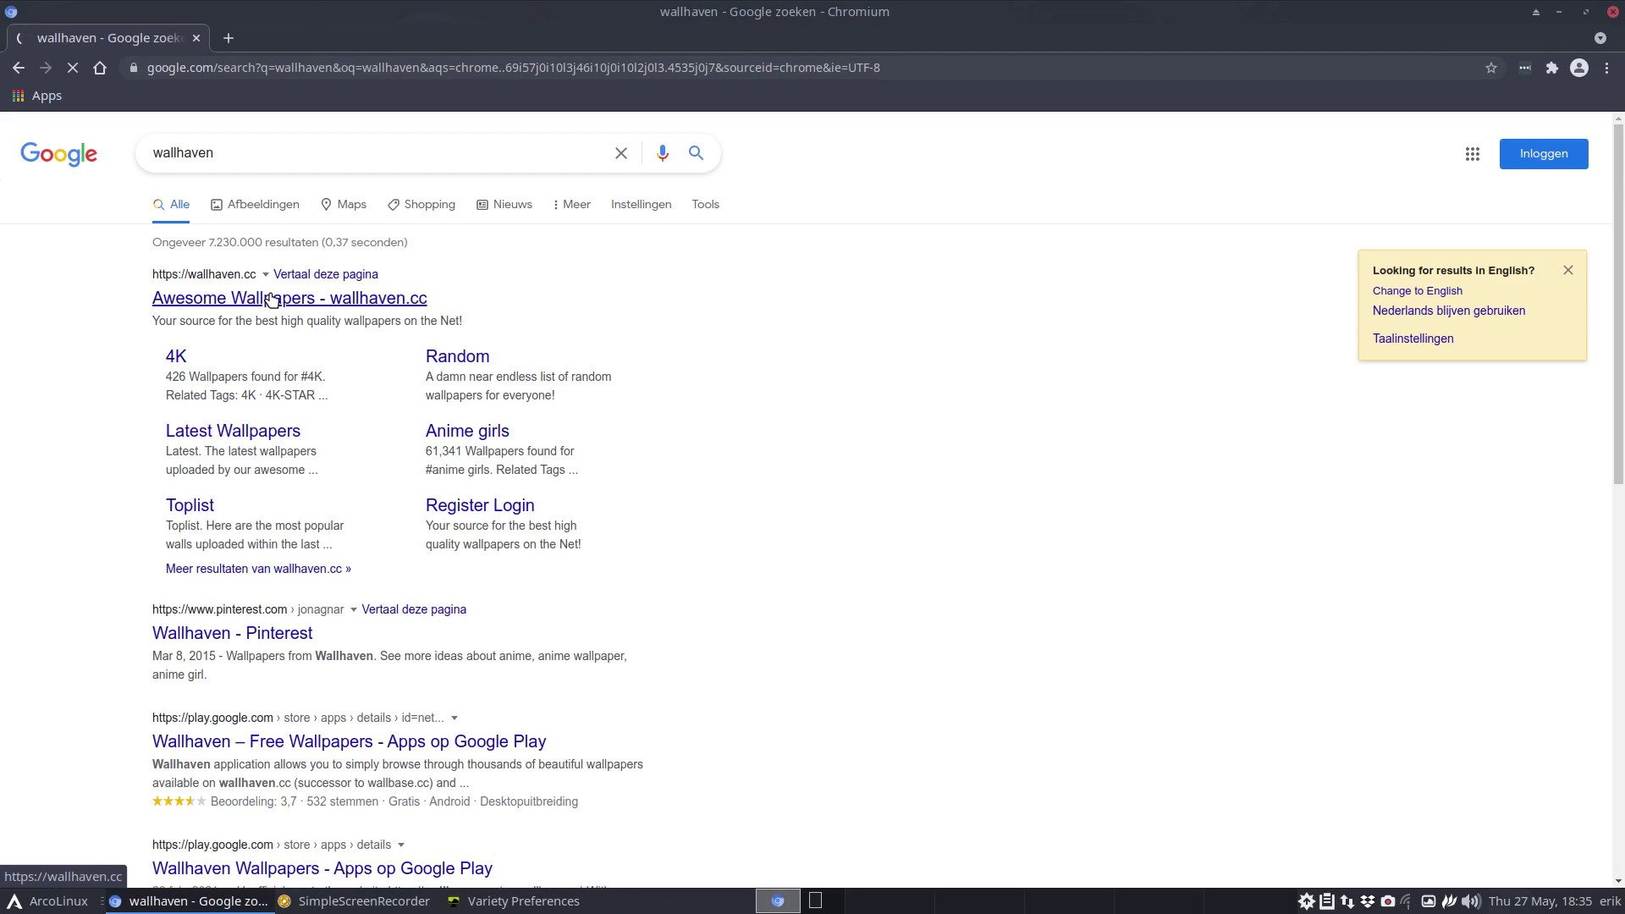
Step: Visit wallhaven.cc, open the full popular-tags list, and show the Art & Design category
{"action": "left_click", "coordinate": [271, 301]}
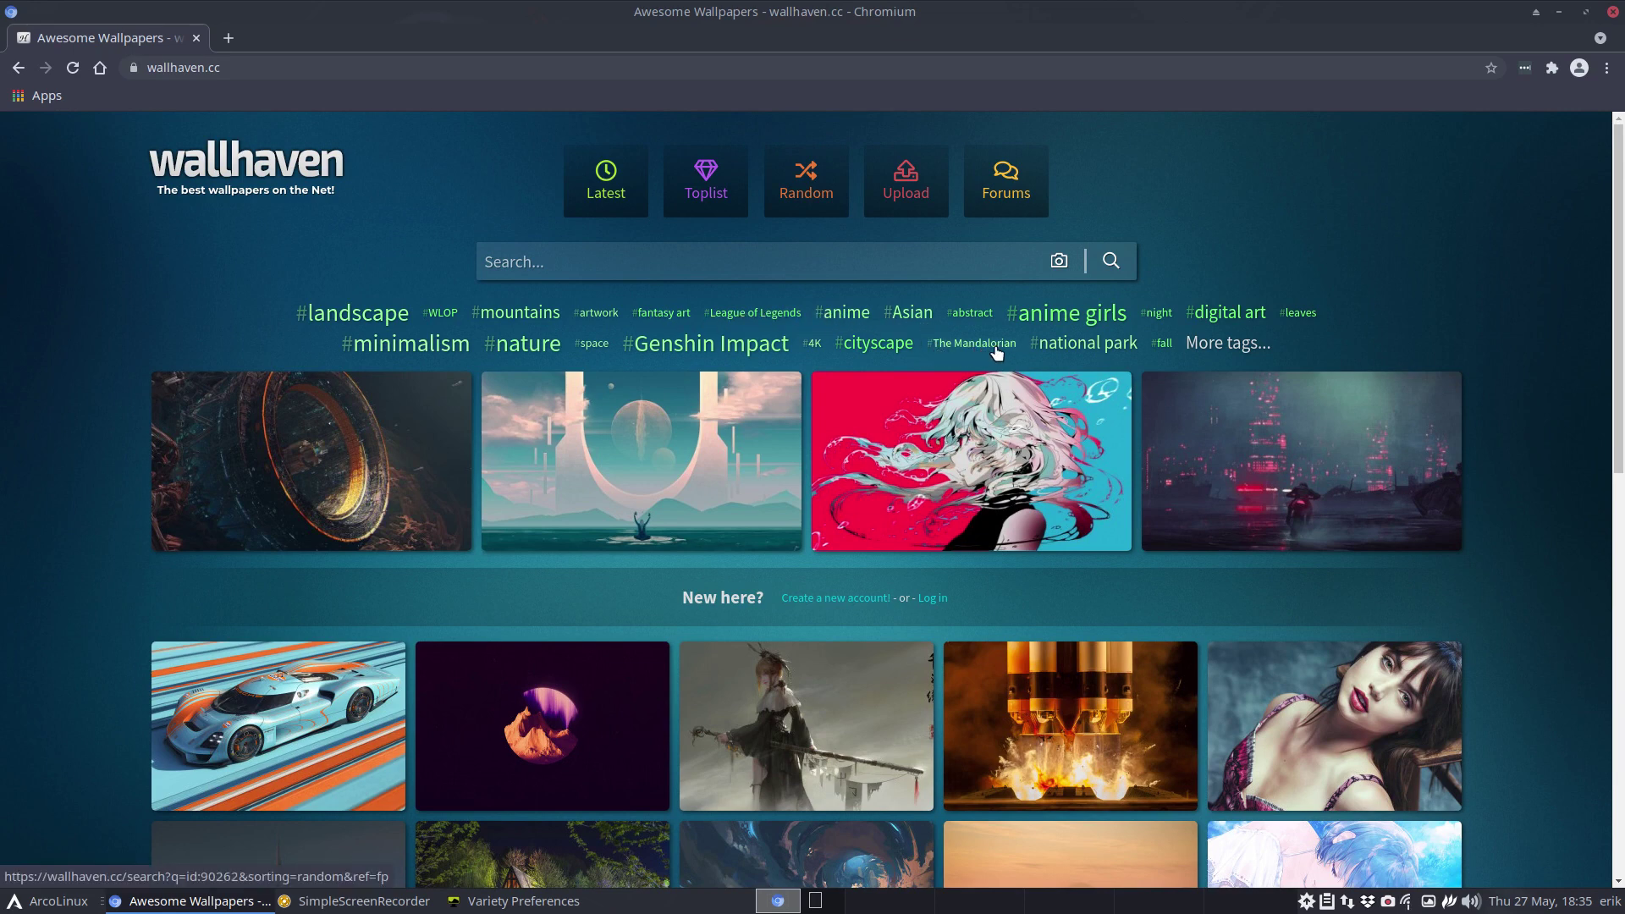
{"action": "left_click", "coordinate": [1175, 431]}
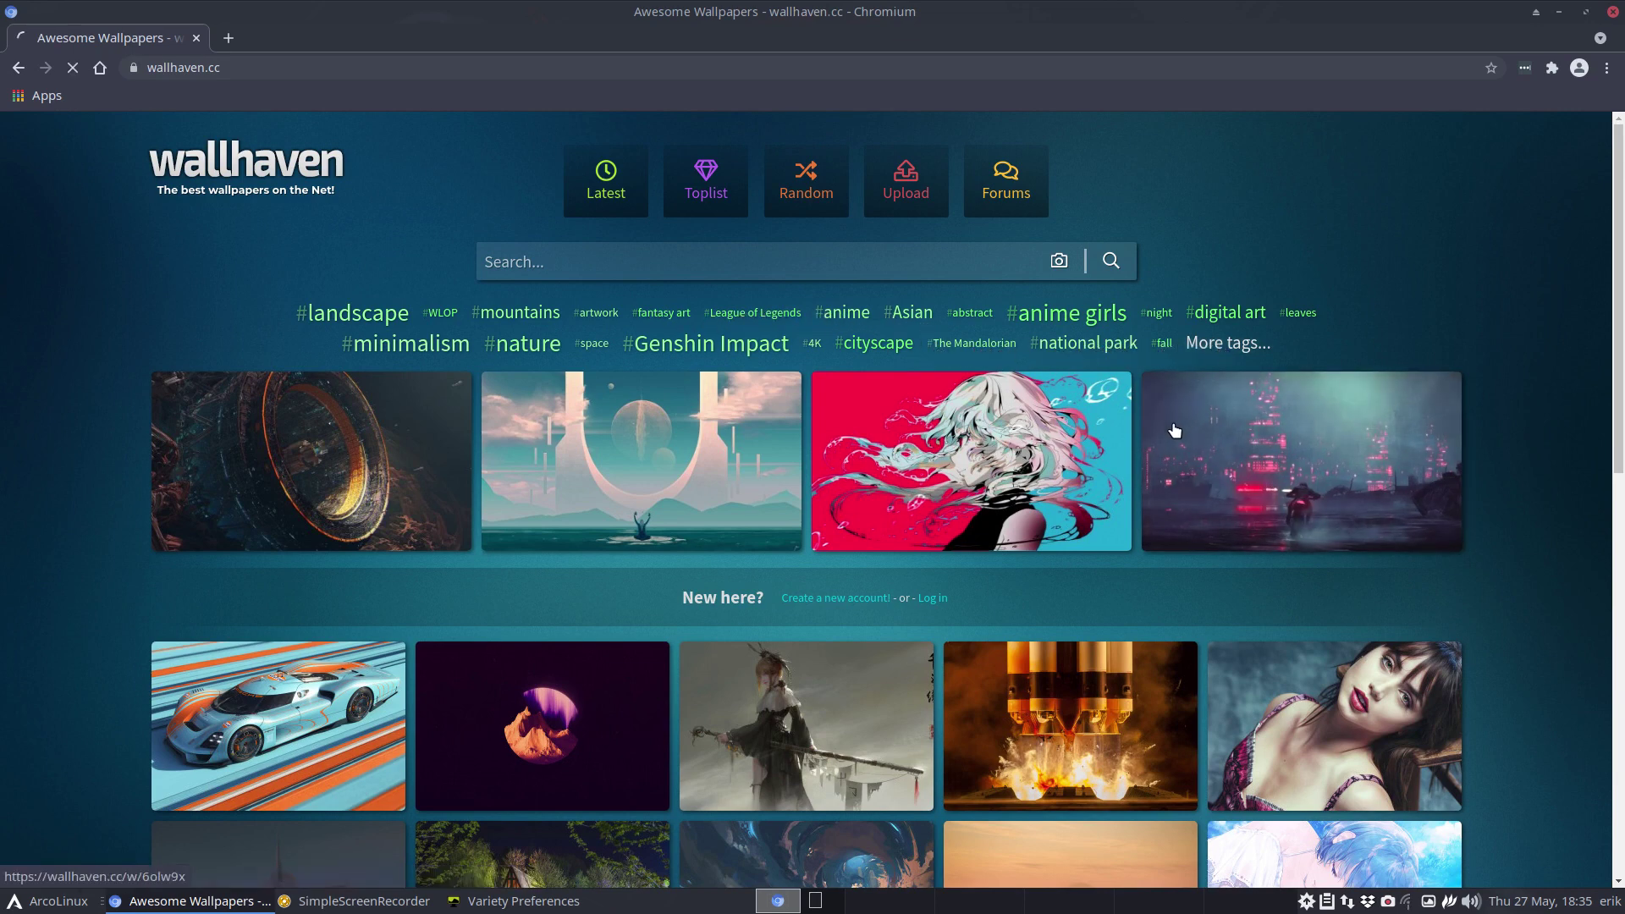
{"action": "scroll", "coordinate": [1143, 464], "scroll_direction": "down", "scroll_amount": 1}
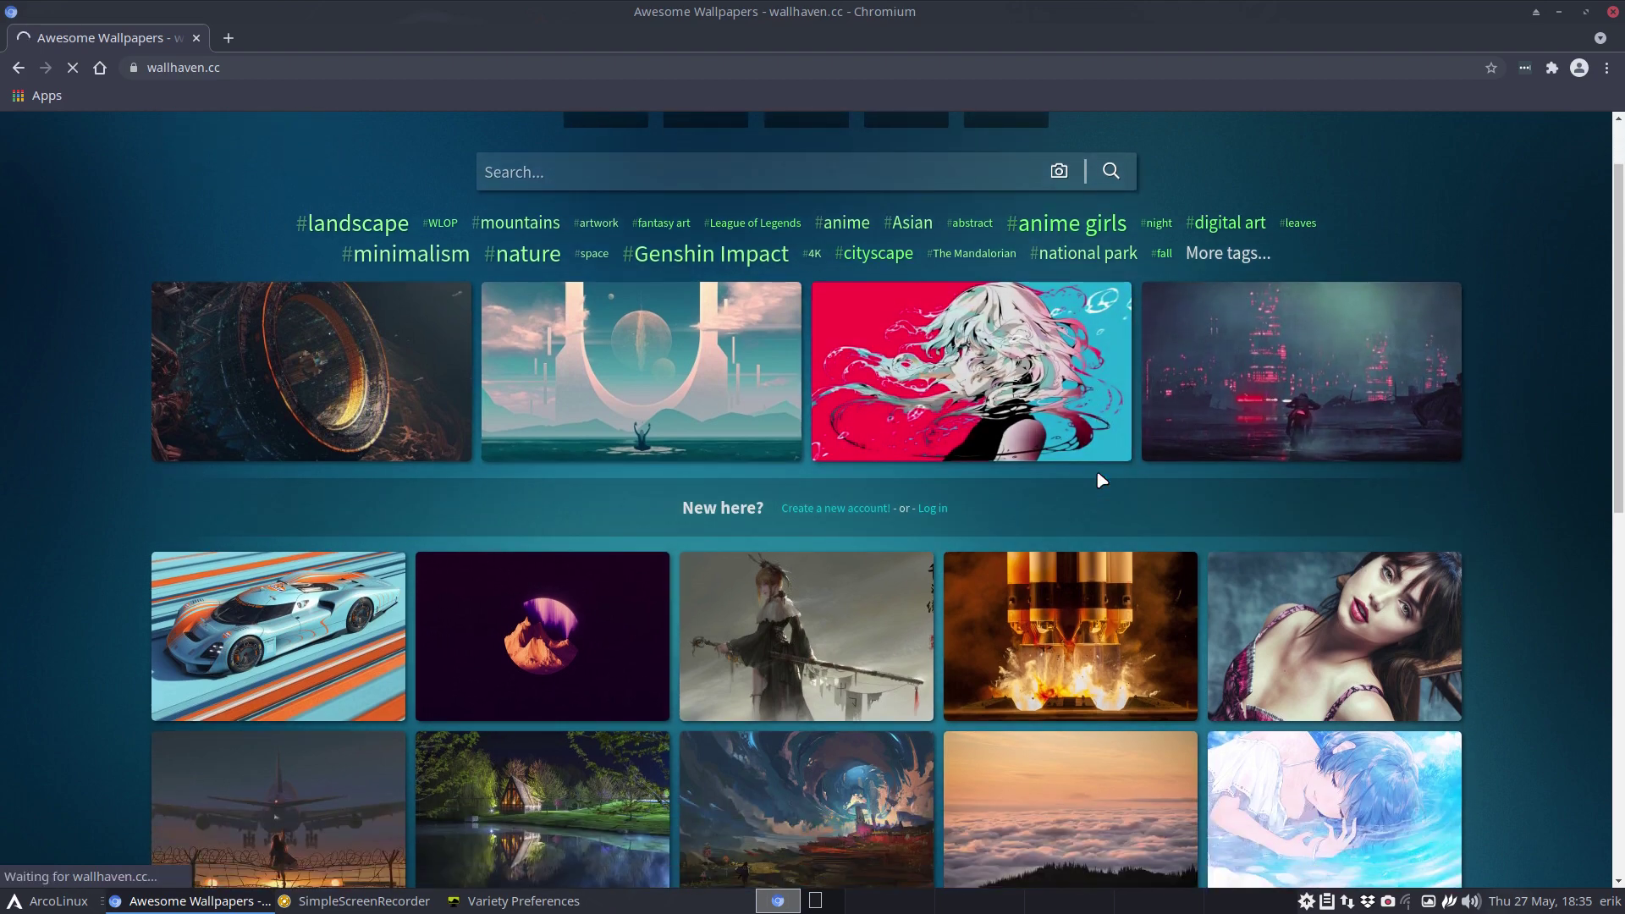
{"action": "scroll", "coordinate": [1099, 480], "scroll_direction": "down", "scroll_amount": 9}
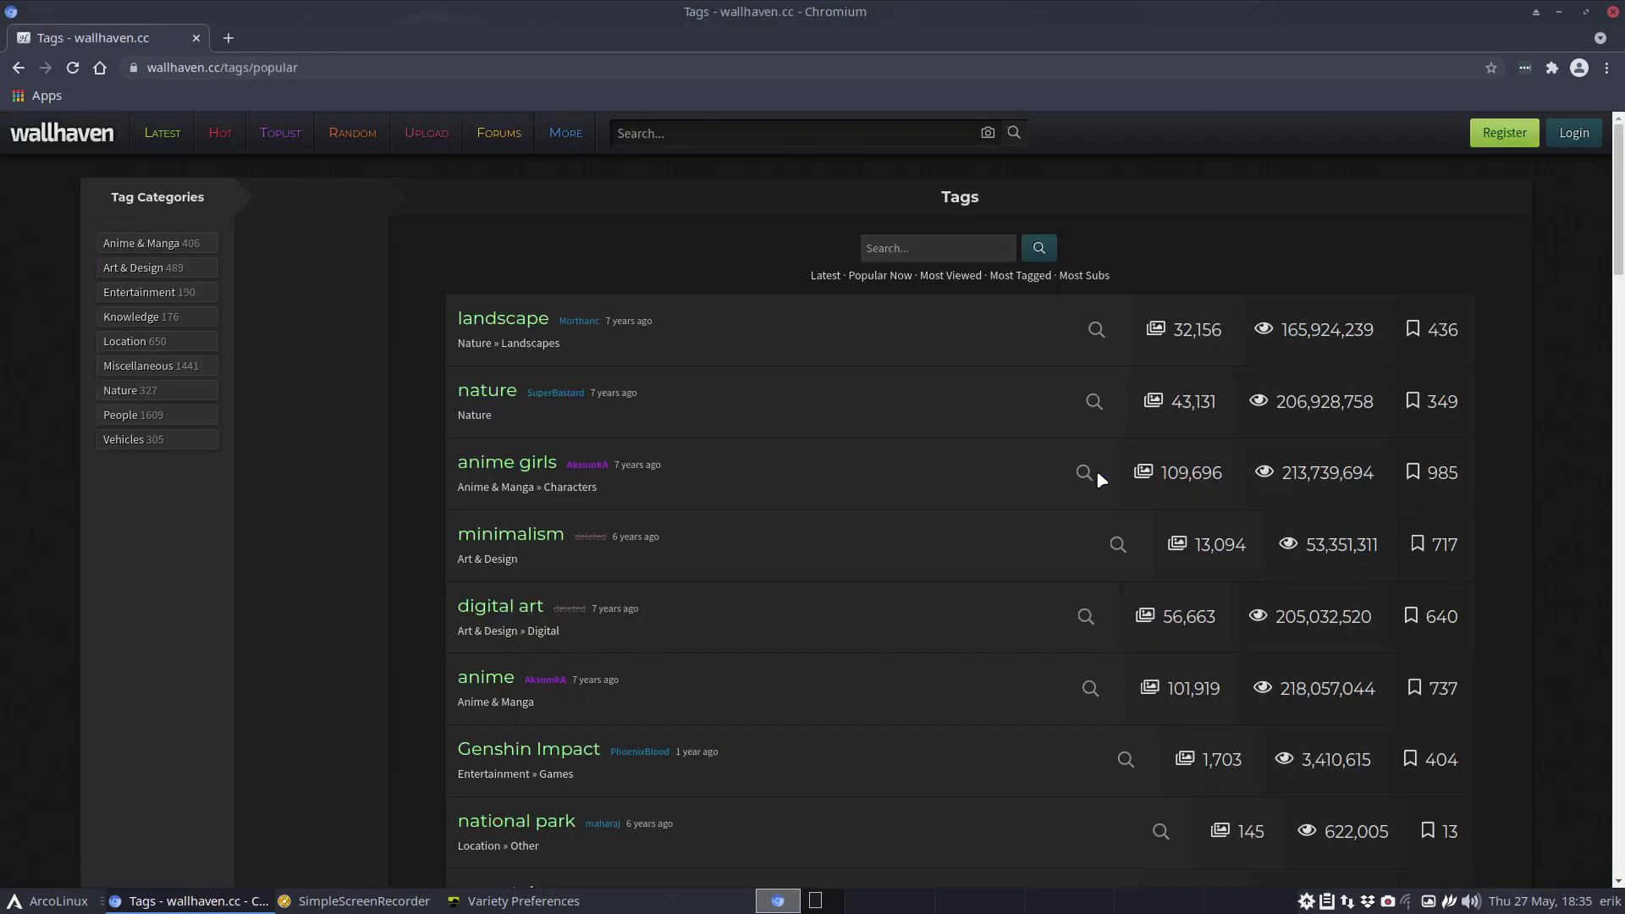
{"action": "left_click", "coordinate": [135, 267]}
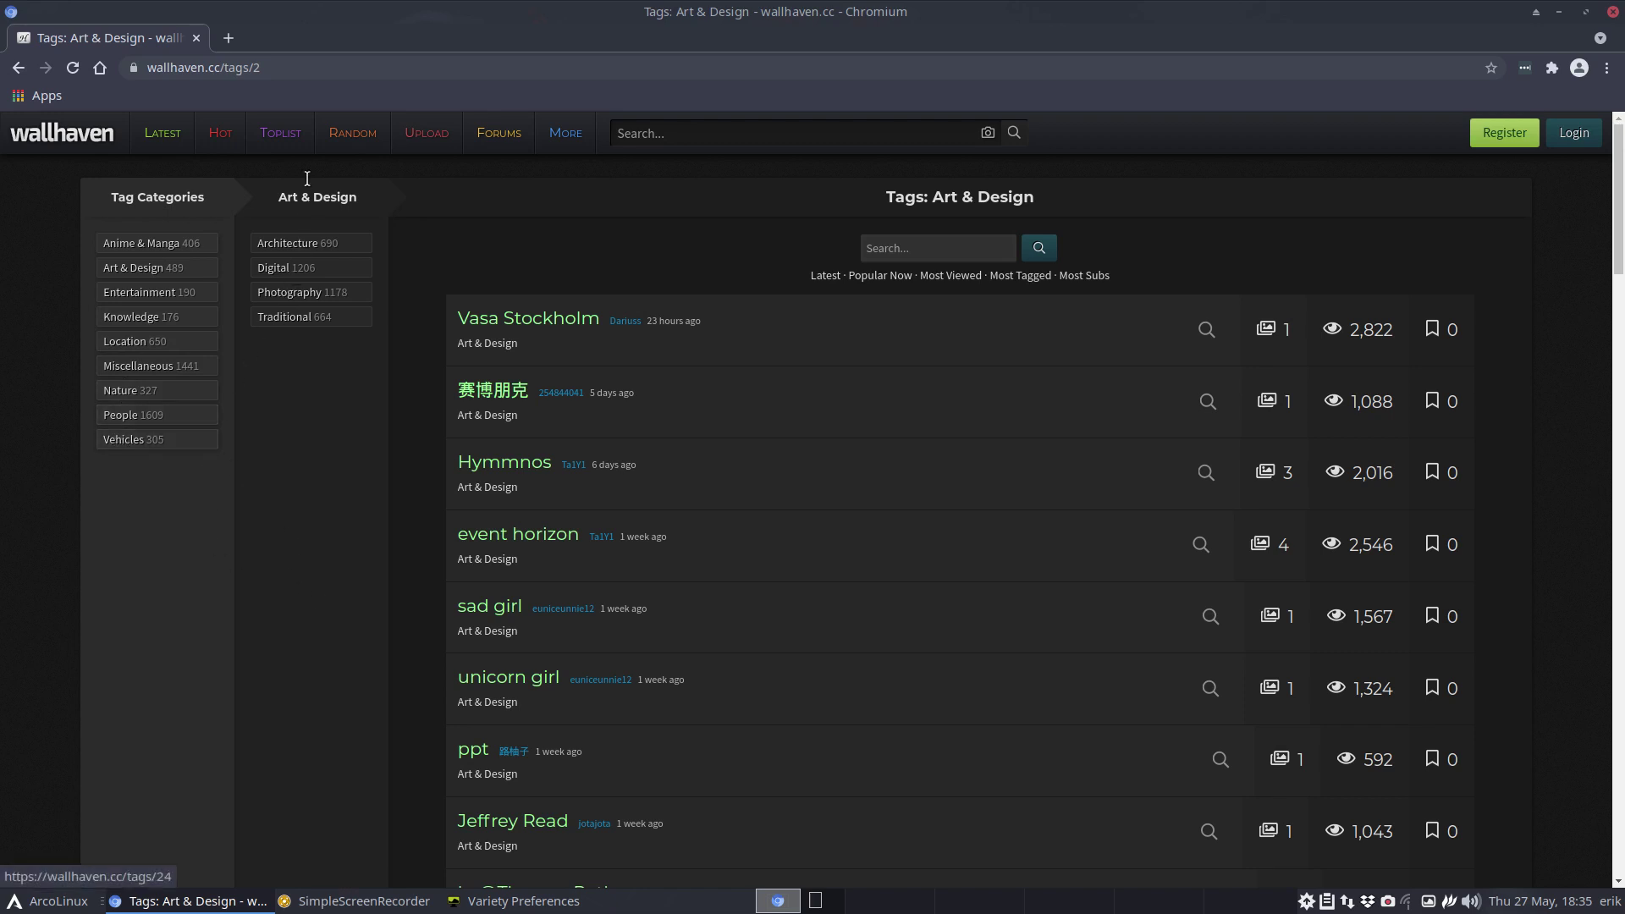
Step: Browse Wallhaven's Toplist, Hot and Latest wallpaper pages
{"action": "left_click", "coordinate": [286, 142]}
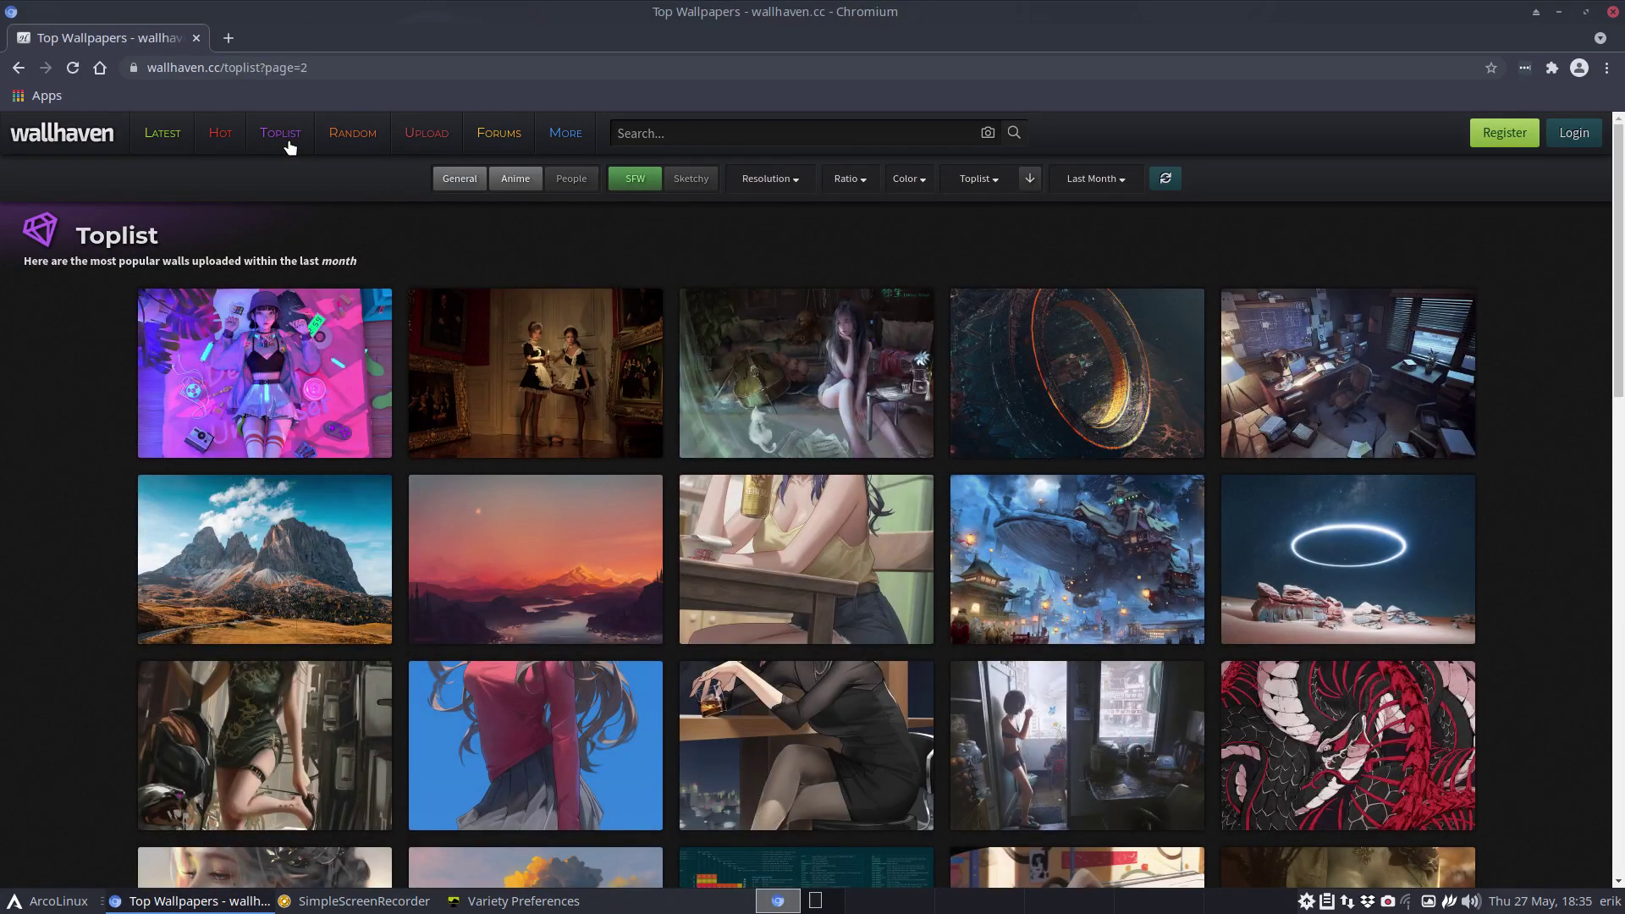
{"action": "left_click", "coordinate": [214, 144]}
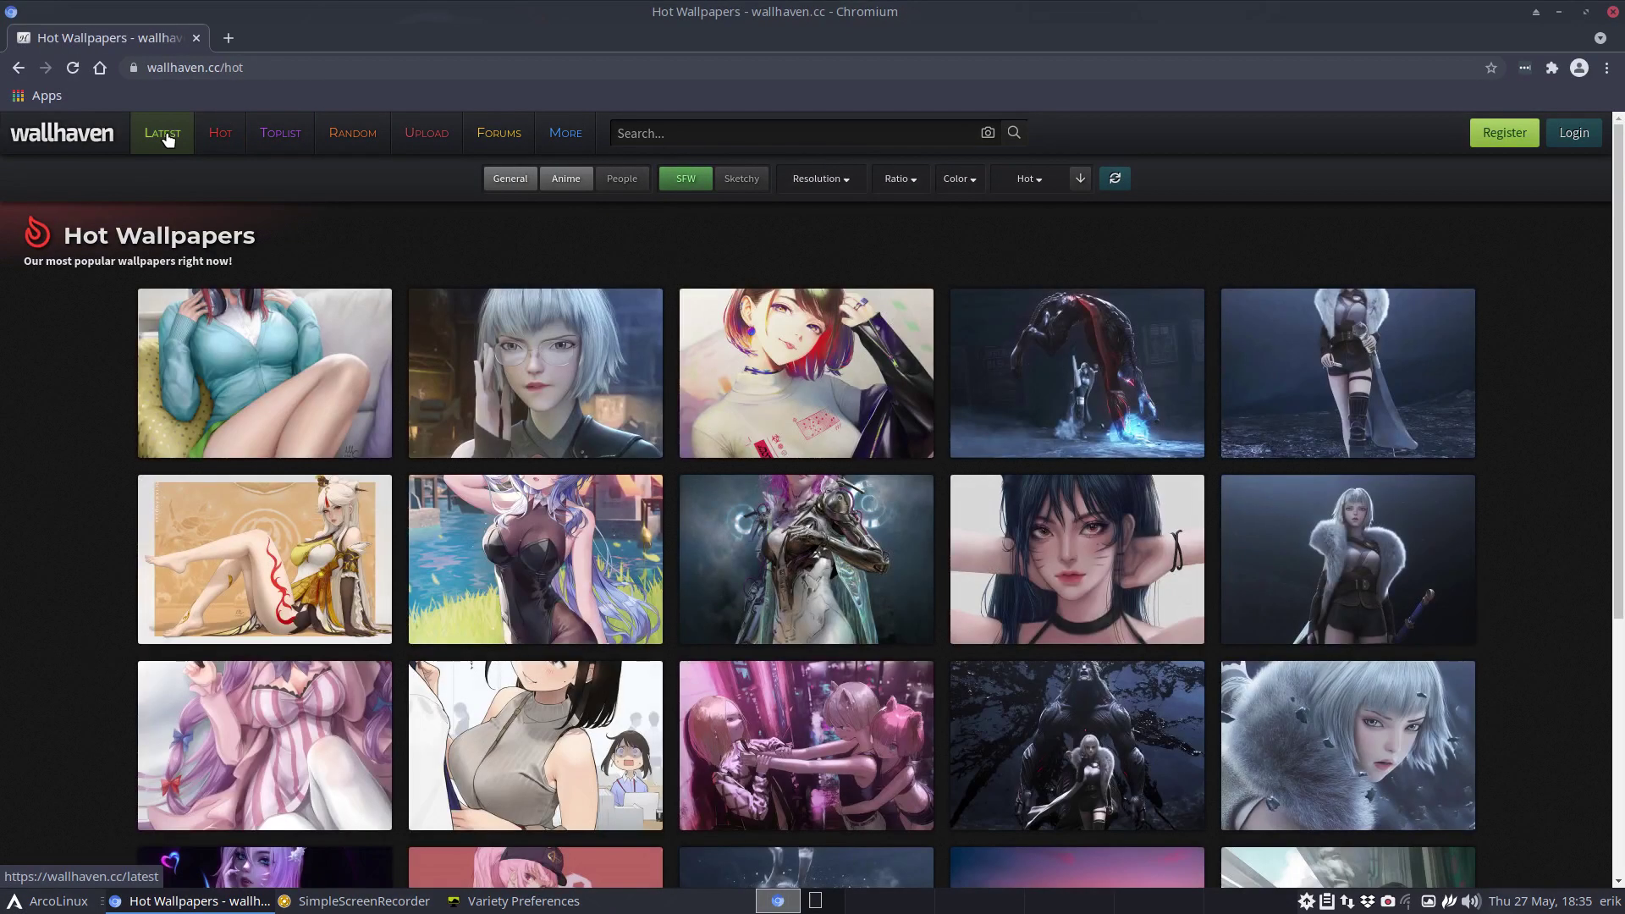
{"action": "left_click", "coordinate": [166, 137]}
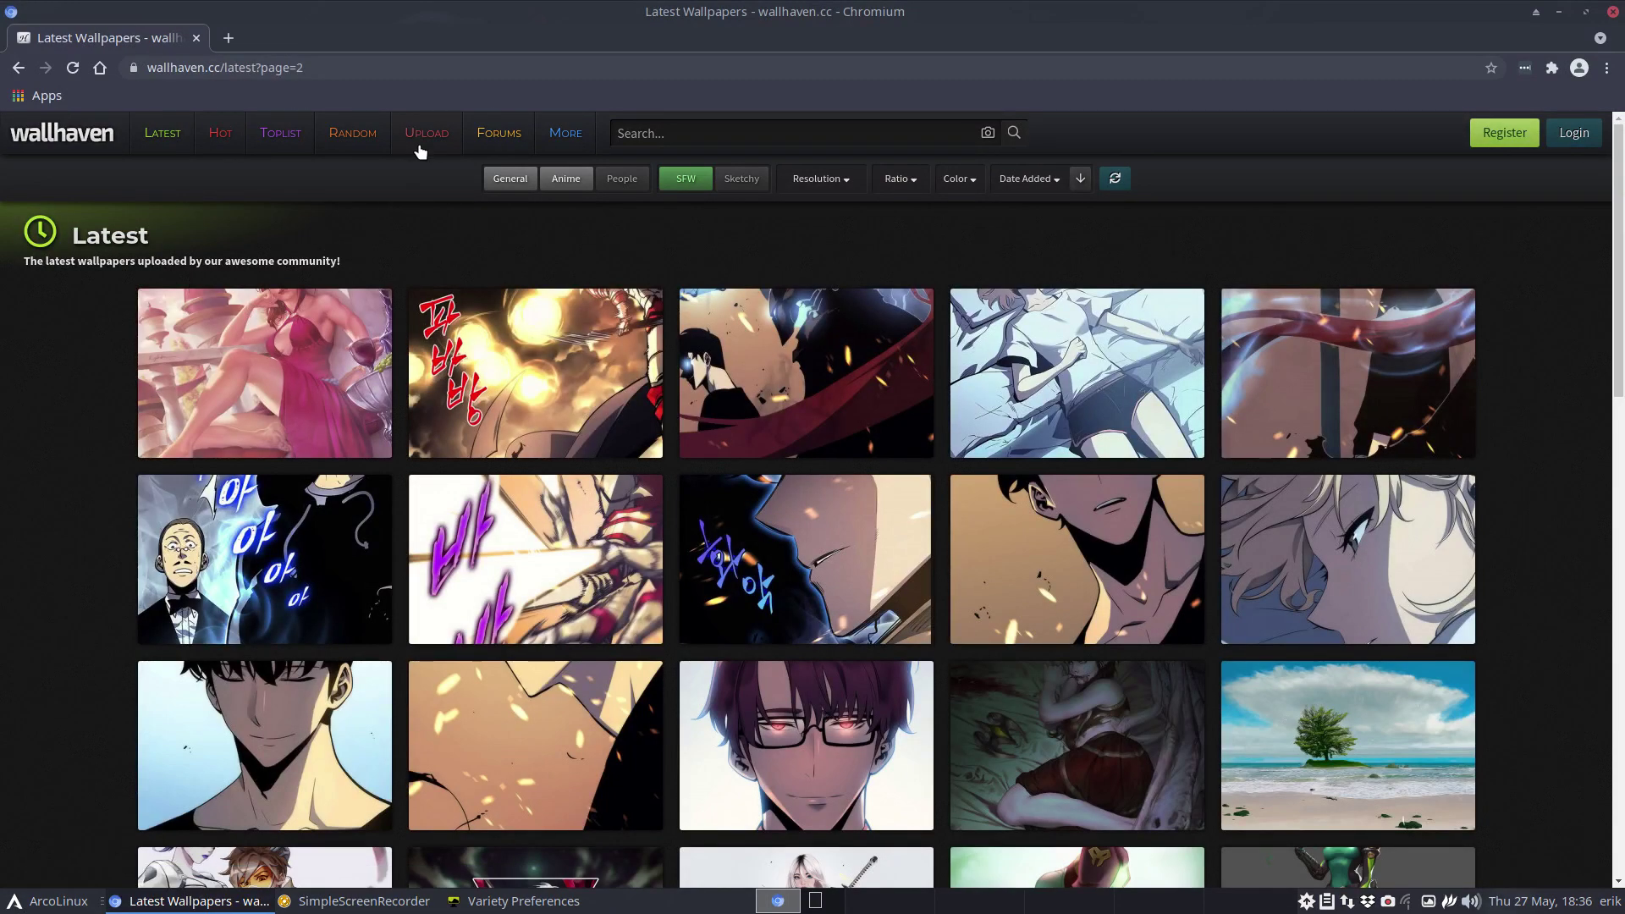
Step: Return to the Wallhaven home page and browse the 12,413 #minimalism tag results
{"action": "left_click", "coordinate": [73, 138]}
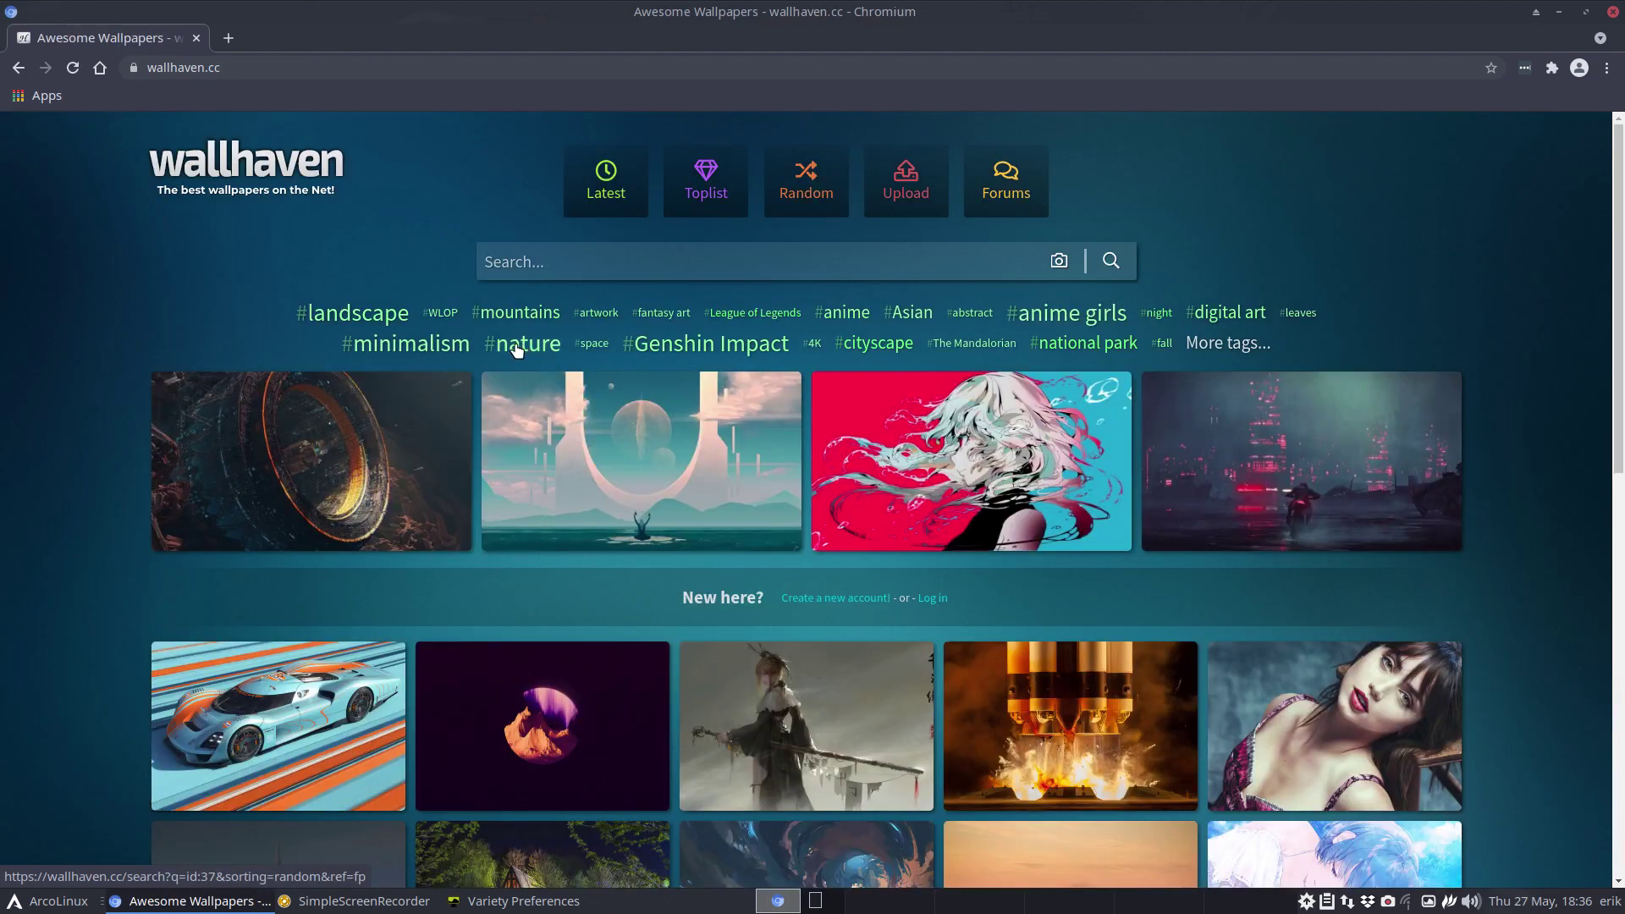
{"action": "left_click", "coordinate": [395, 341]}
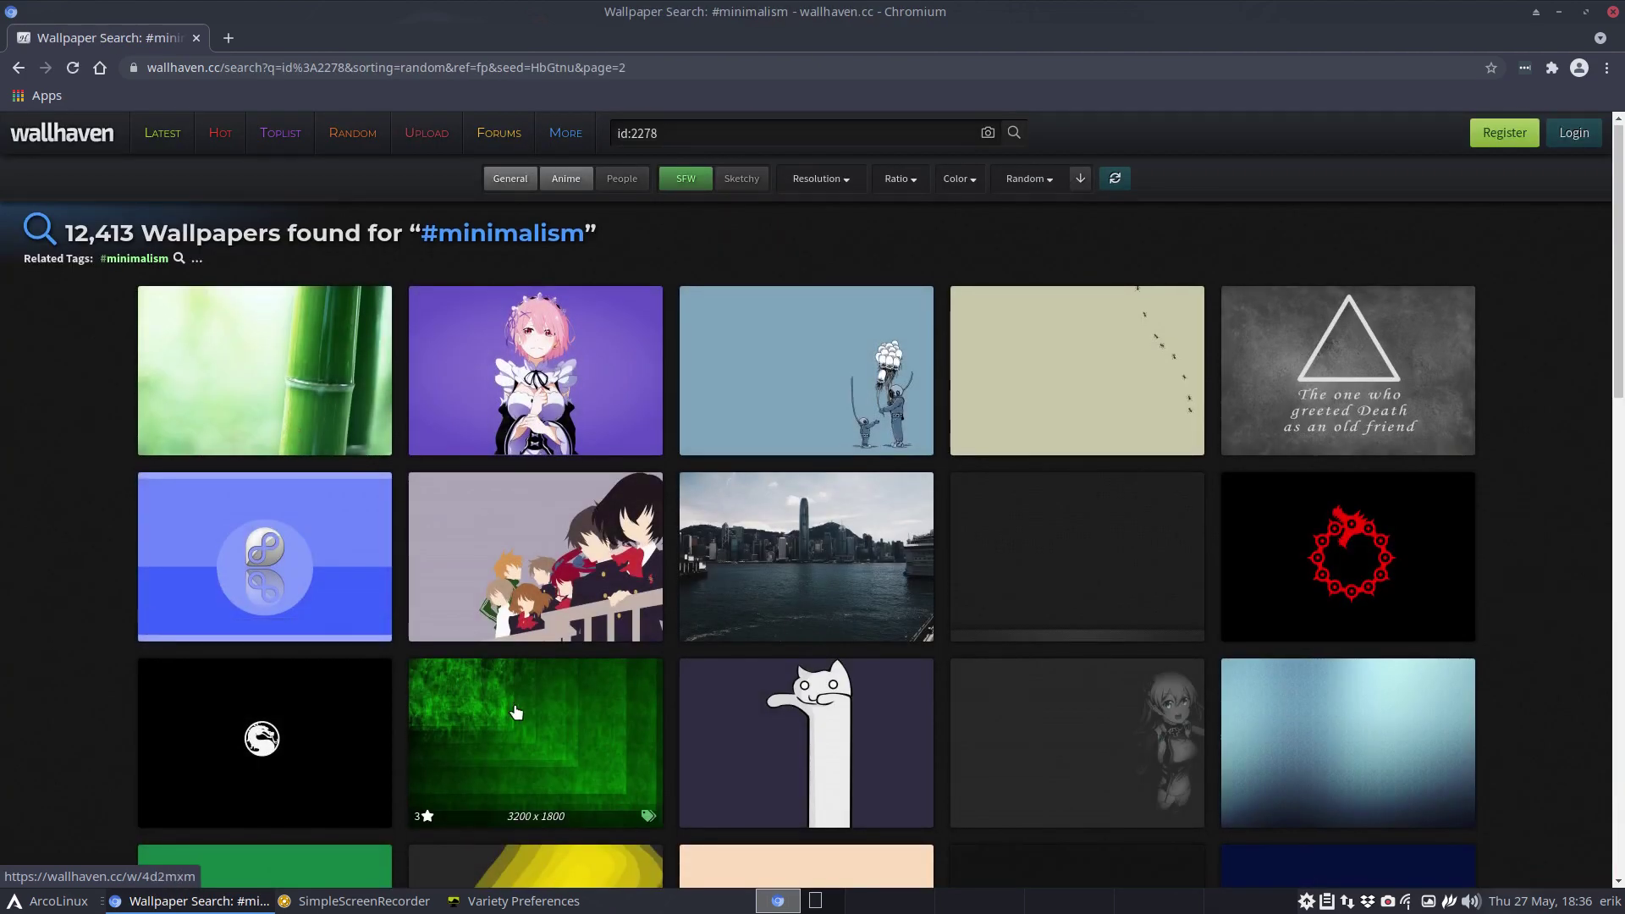
{"action": "scroll", "coordinate": [520, 698], "scroll_direction": "down", "scroll_amount": 10}
{"action": "scroll", "coordinate": [523, 707], "scroll_direction": "down", "scroll_amount": 10}
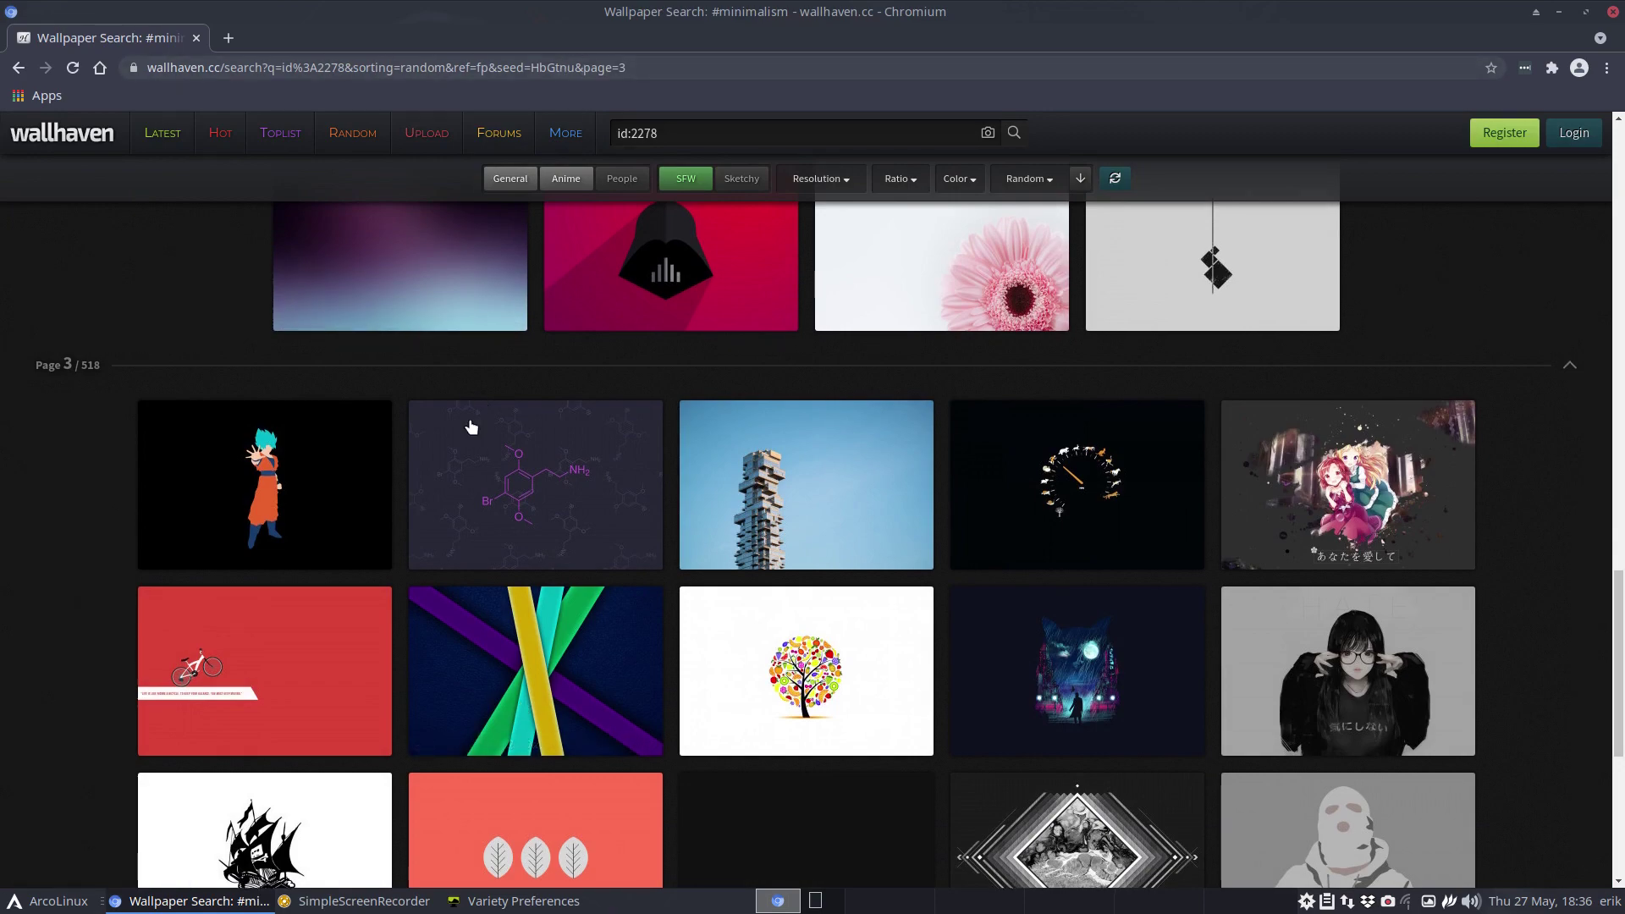
{"action": "scroll", "coordinate": [472, 428], "scroll_direction": "up", "scroll_amount": 15}
{"action": "scroll", "coordinate": [472, 428], "scroll_direction": "up", "scroll_amount": 5}
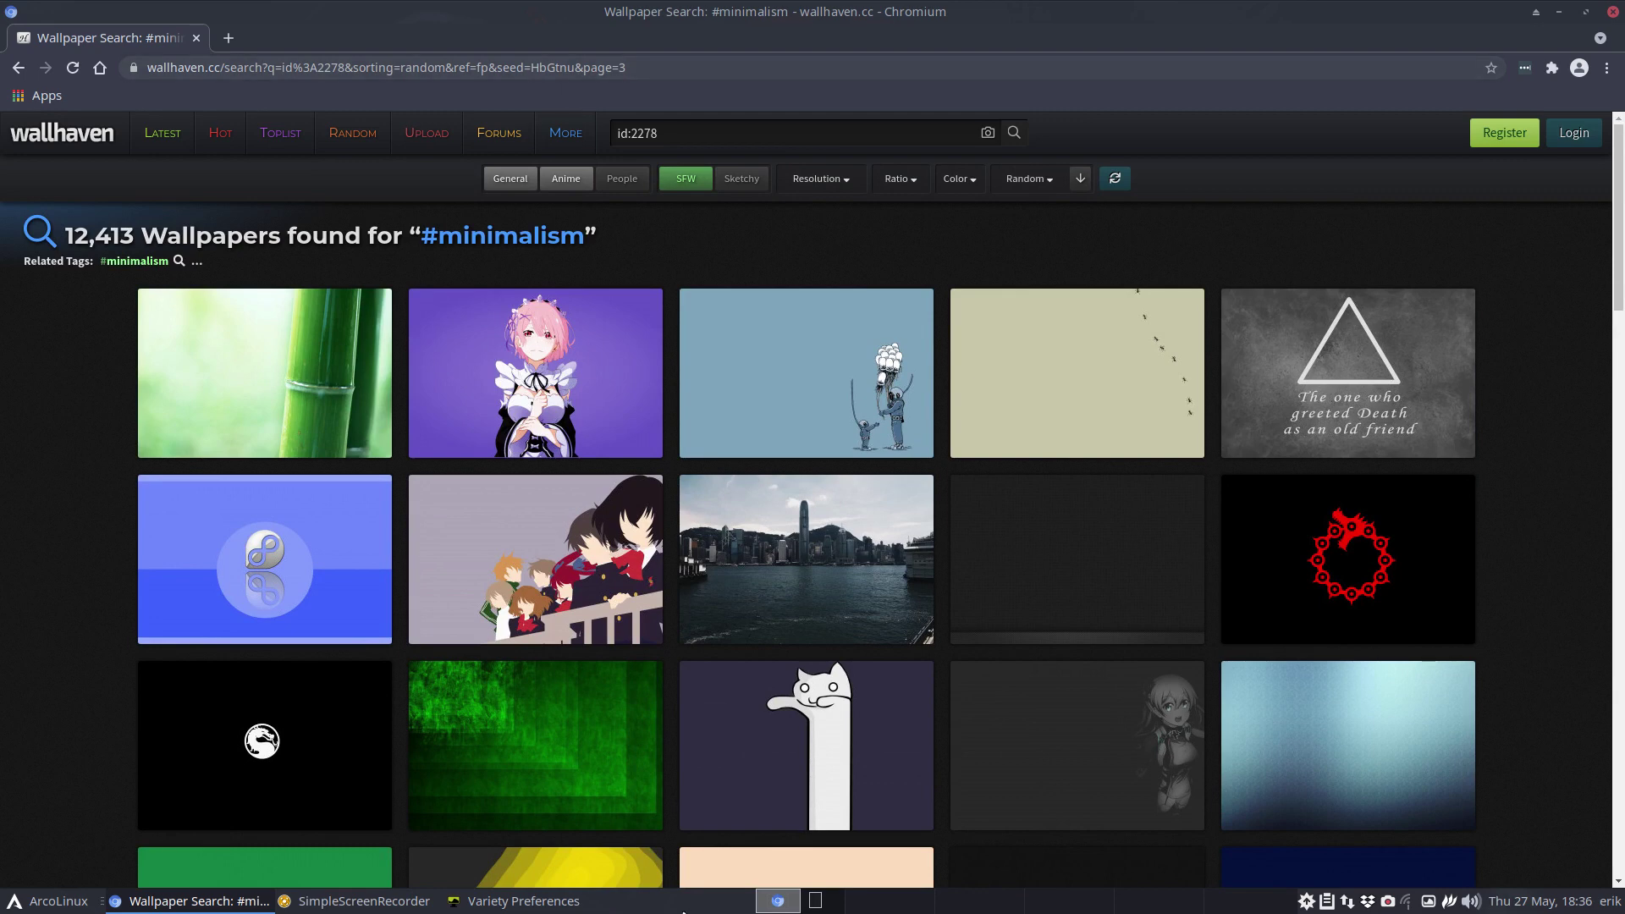
Step: Add a Wallhaven.cc source with keyword 'minimalism', then close Variety preferences and Chromium
{"action": "left_click", "coordinate": [573, 902]}
{"action": "left_click", "coordinate": [1142, 397]}
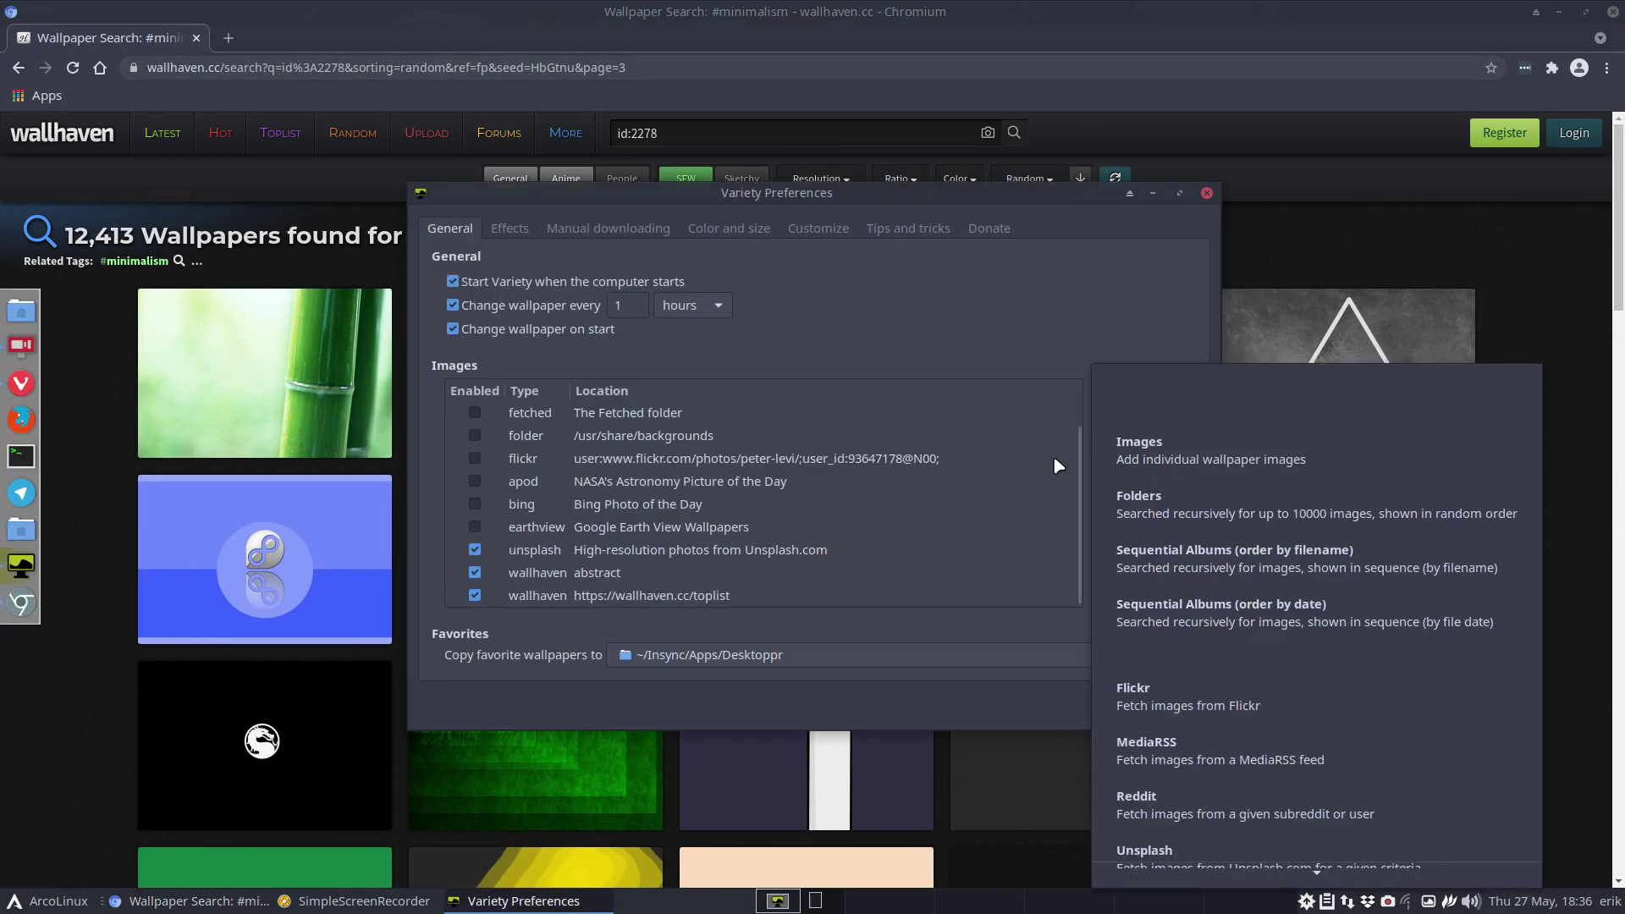
{"action": "left_click", "coordinate": [1206, 857]}
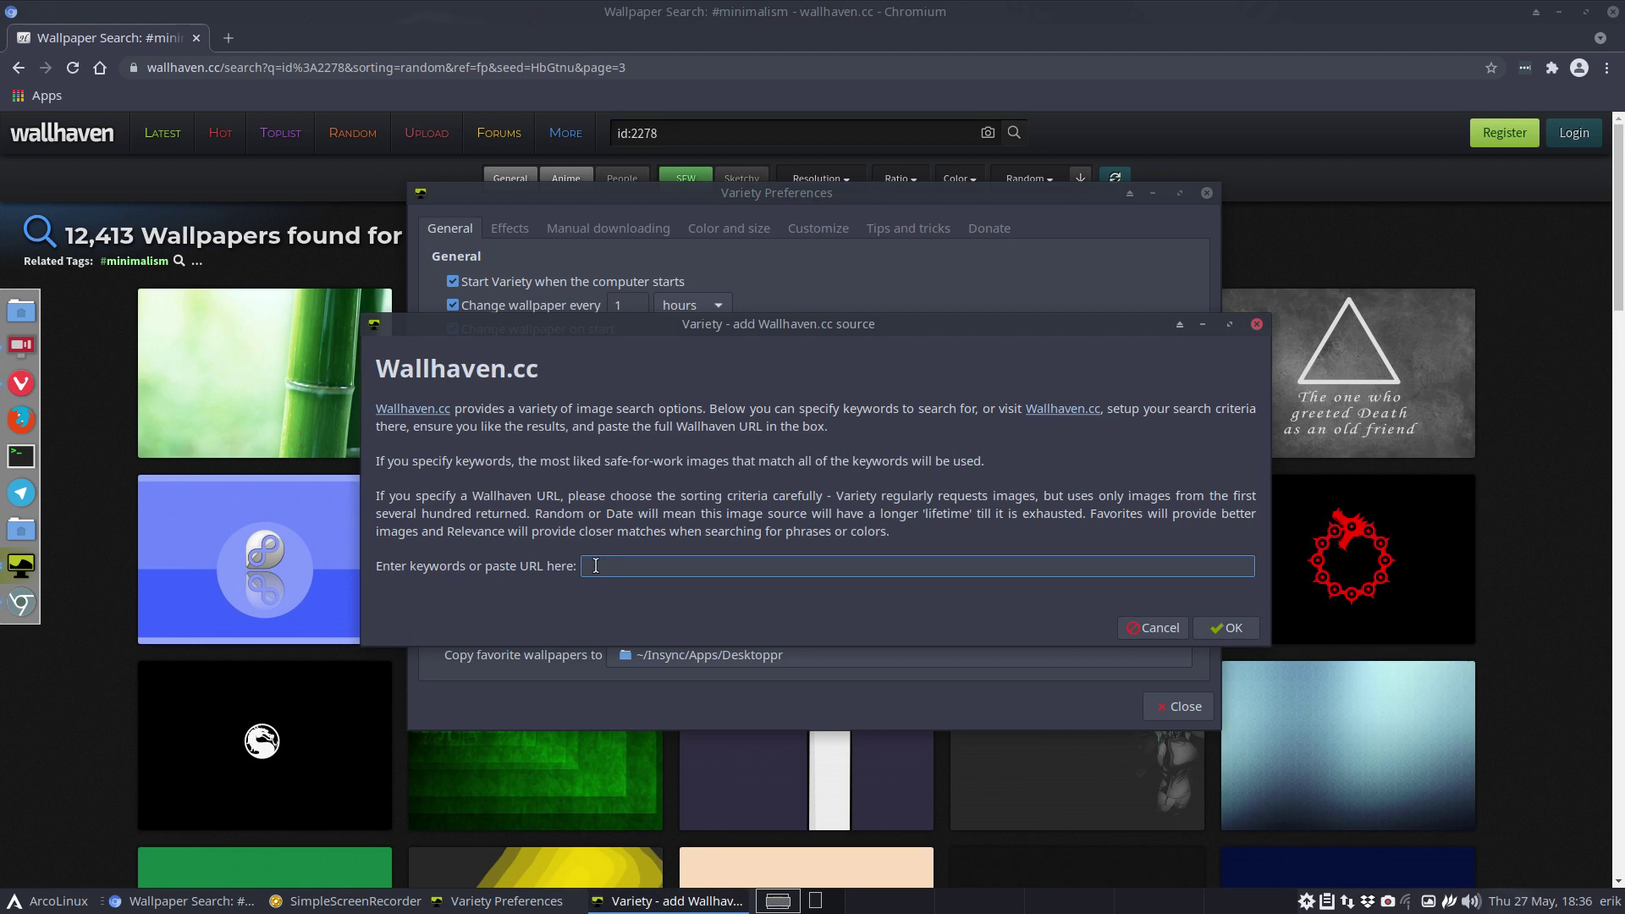
{"action": "type", "text": "minim"}
{"action": "key", "text": "BackSpace"}
{"action": "key", "text": "BackSpace"}
{"action": "key", "text": "BackSpace"}
{"action": "type", "text": "ism"}
{"action": "left_click", "coordinate": [1226, 628]}
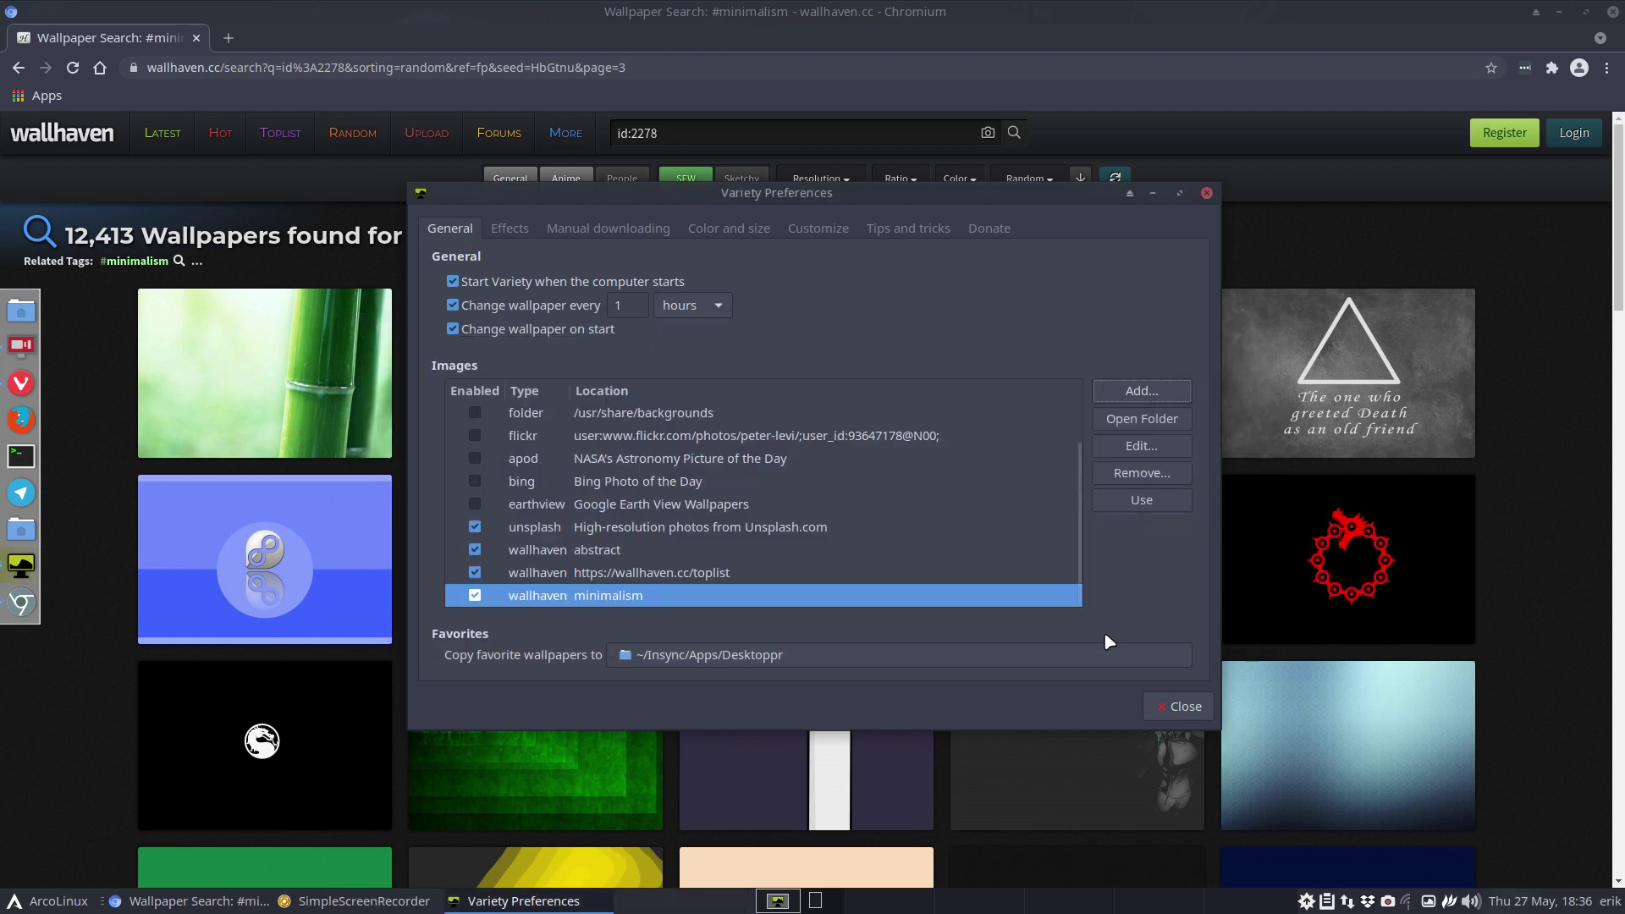
{"action": "left_click", "coordinate": [1179, 709]}
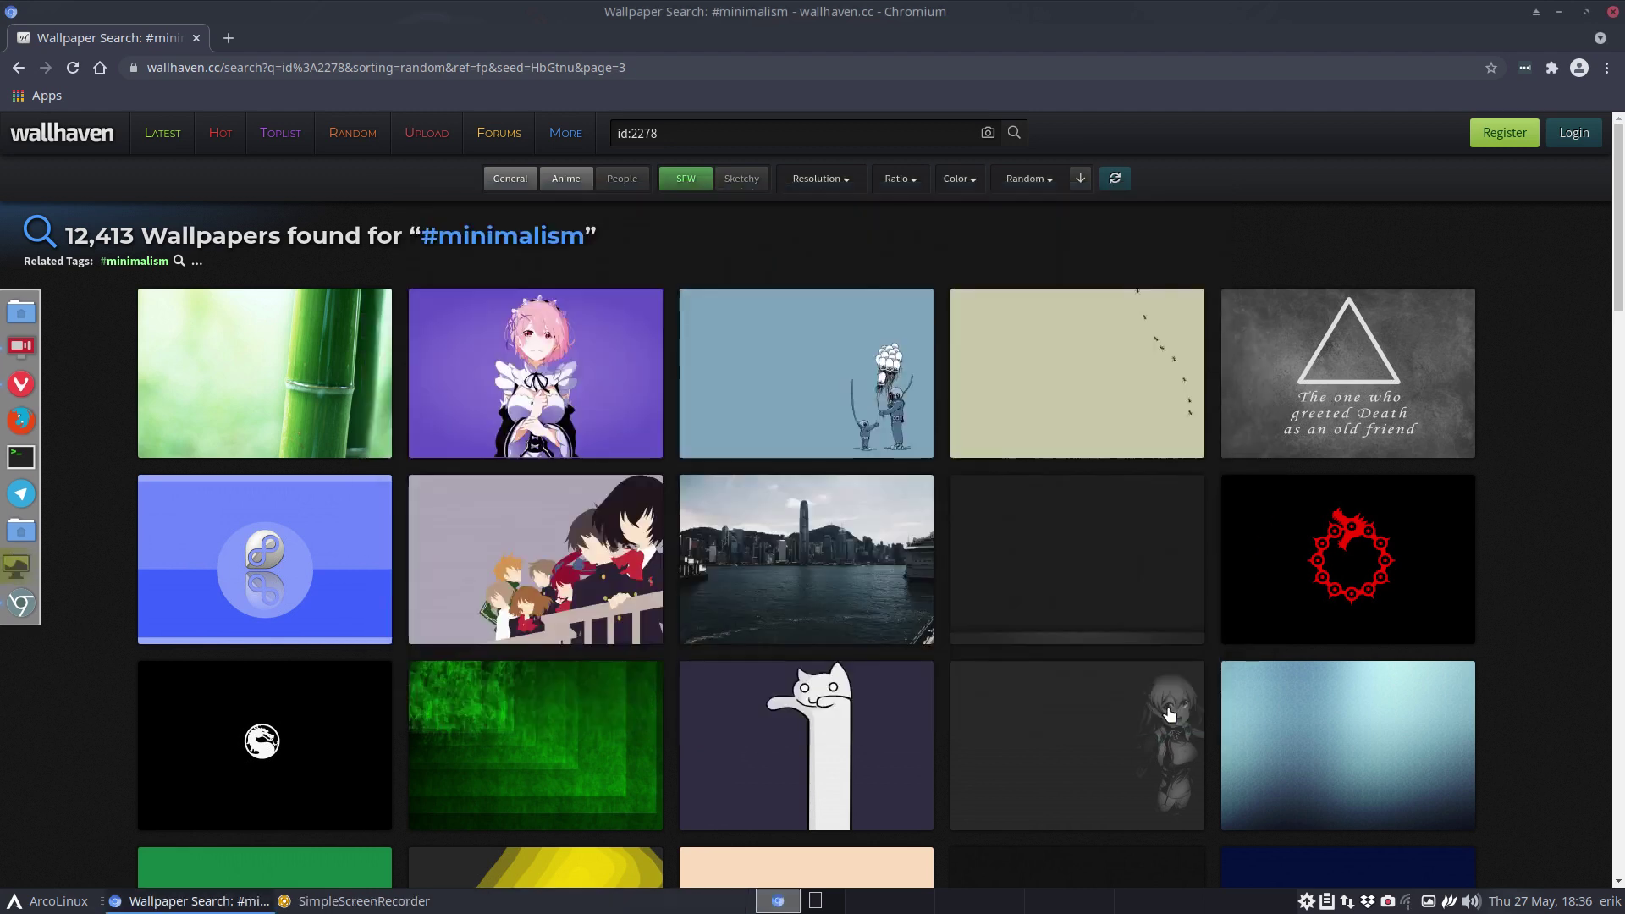
{"action": "left_click", "coordinate": [1610, 10]}
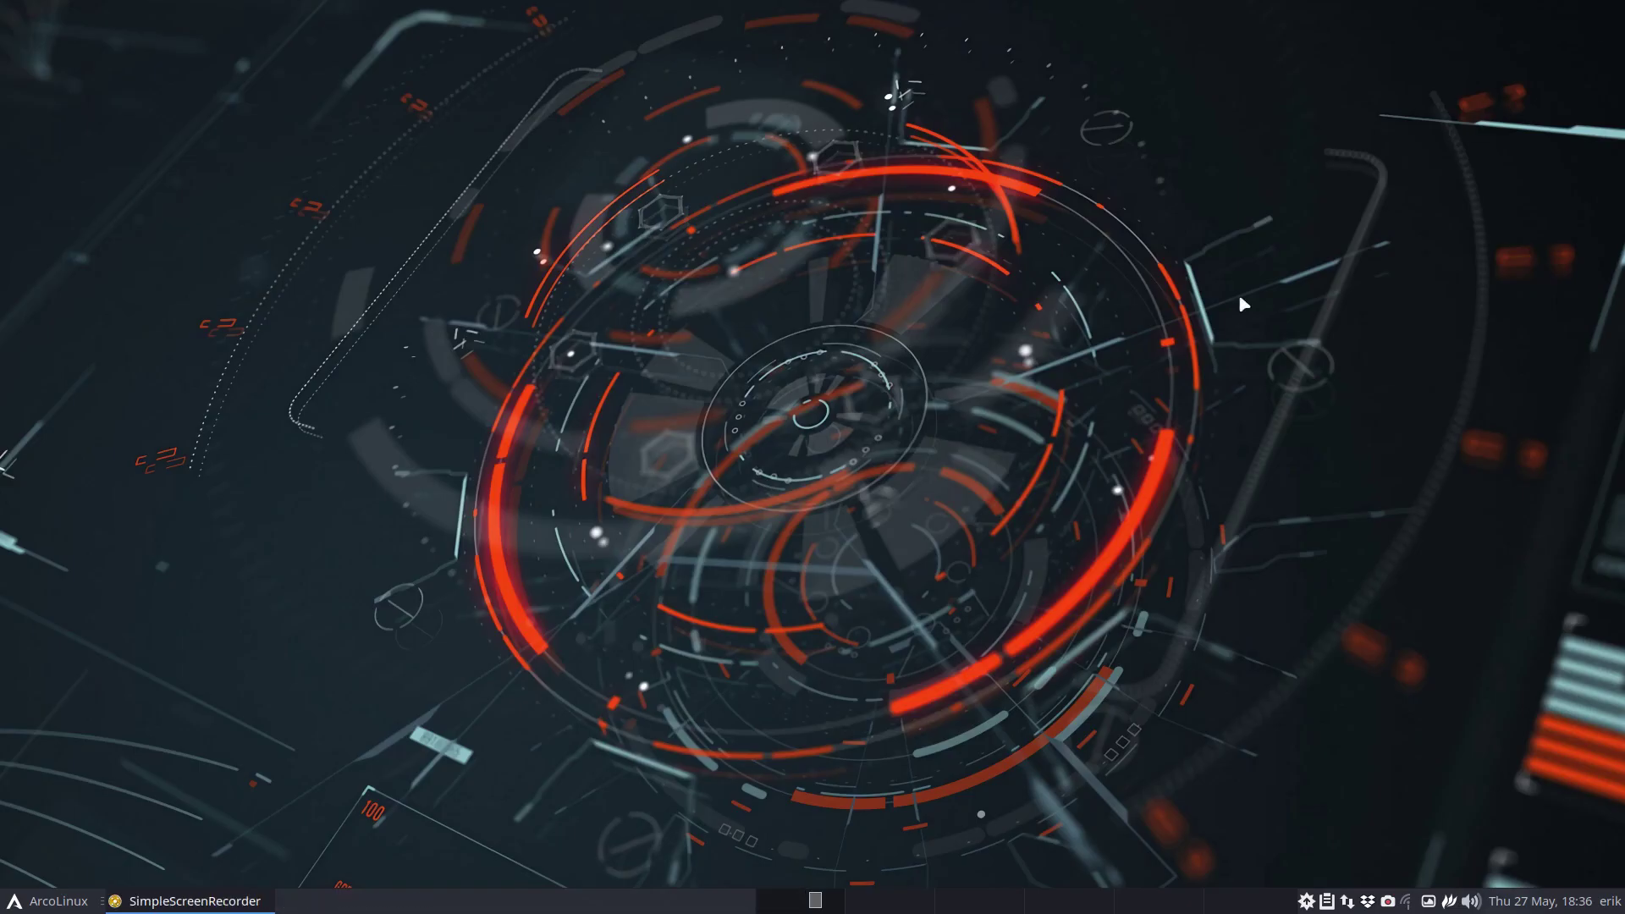
Step: In Variety preferences, disable the unsplash, wallhaven abstract and wallhaven toplist sources
{"action": "left_click", "coordinate": [1422, 902]}
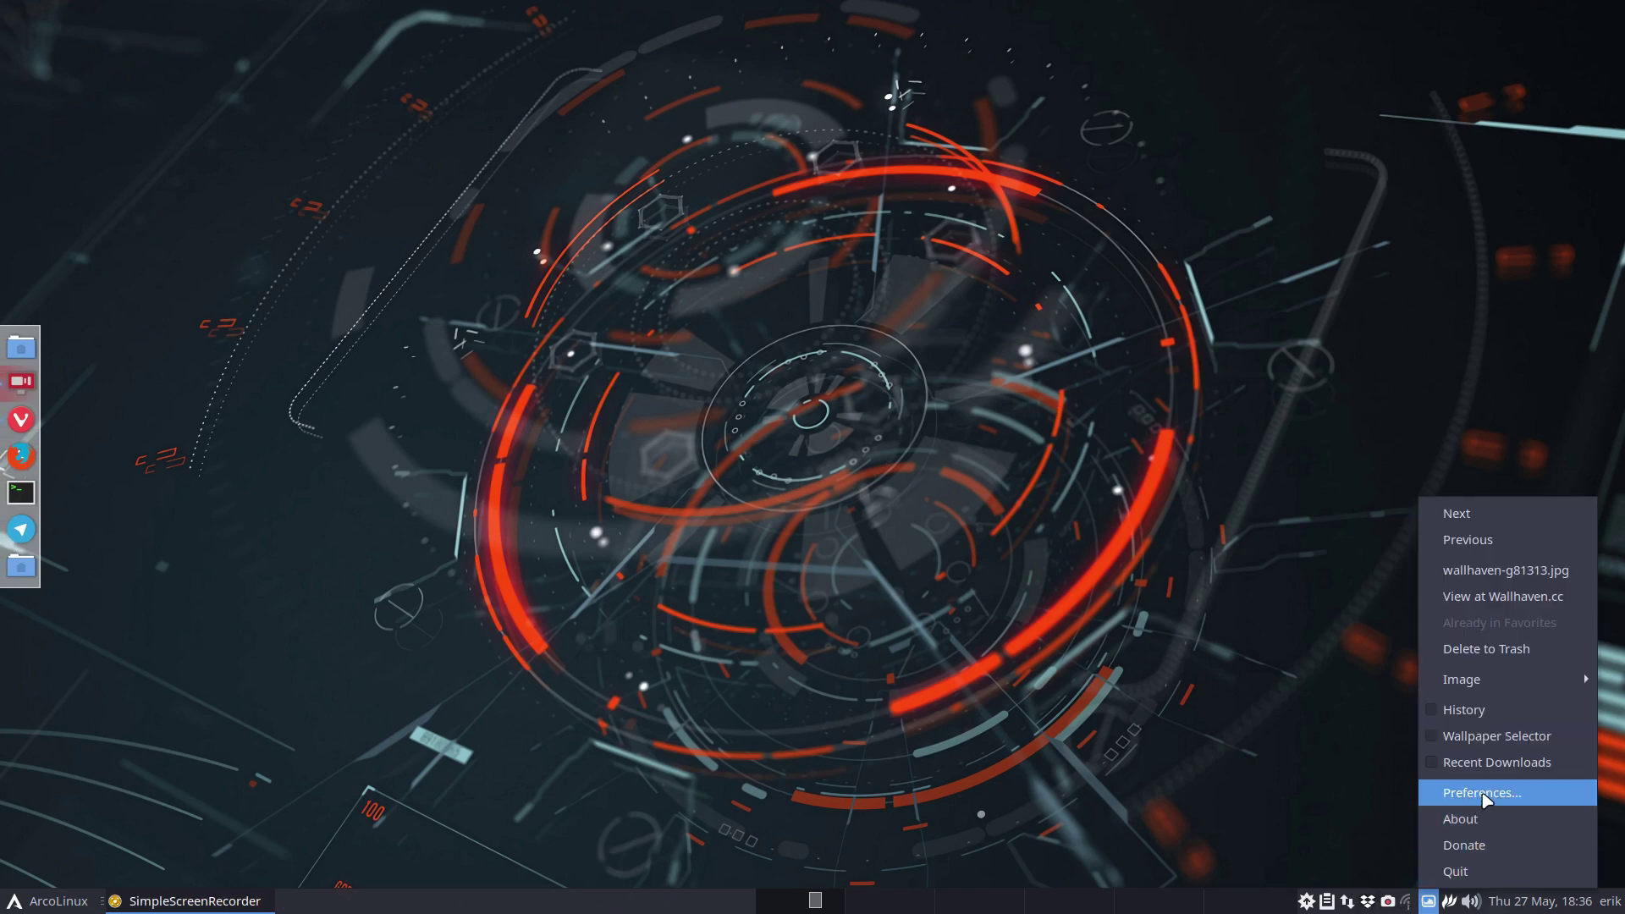
{"action": "left_click", "coordinate": [1486, 794]}
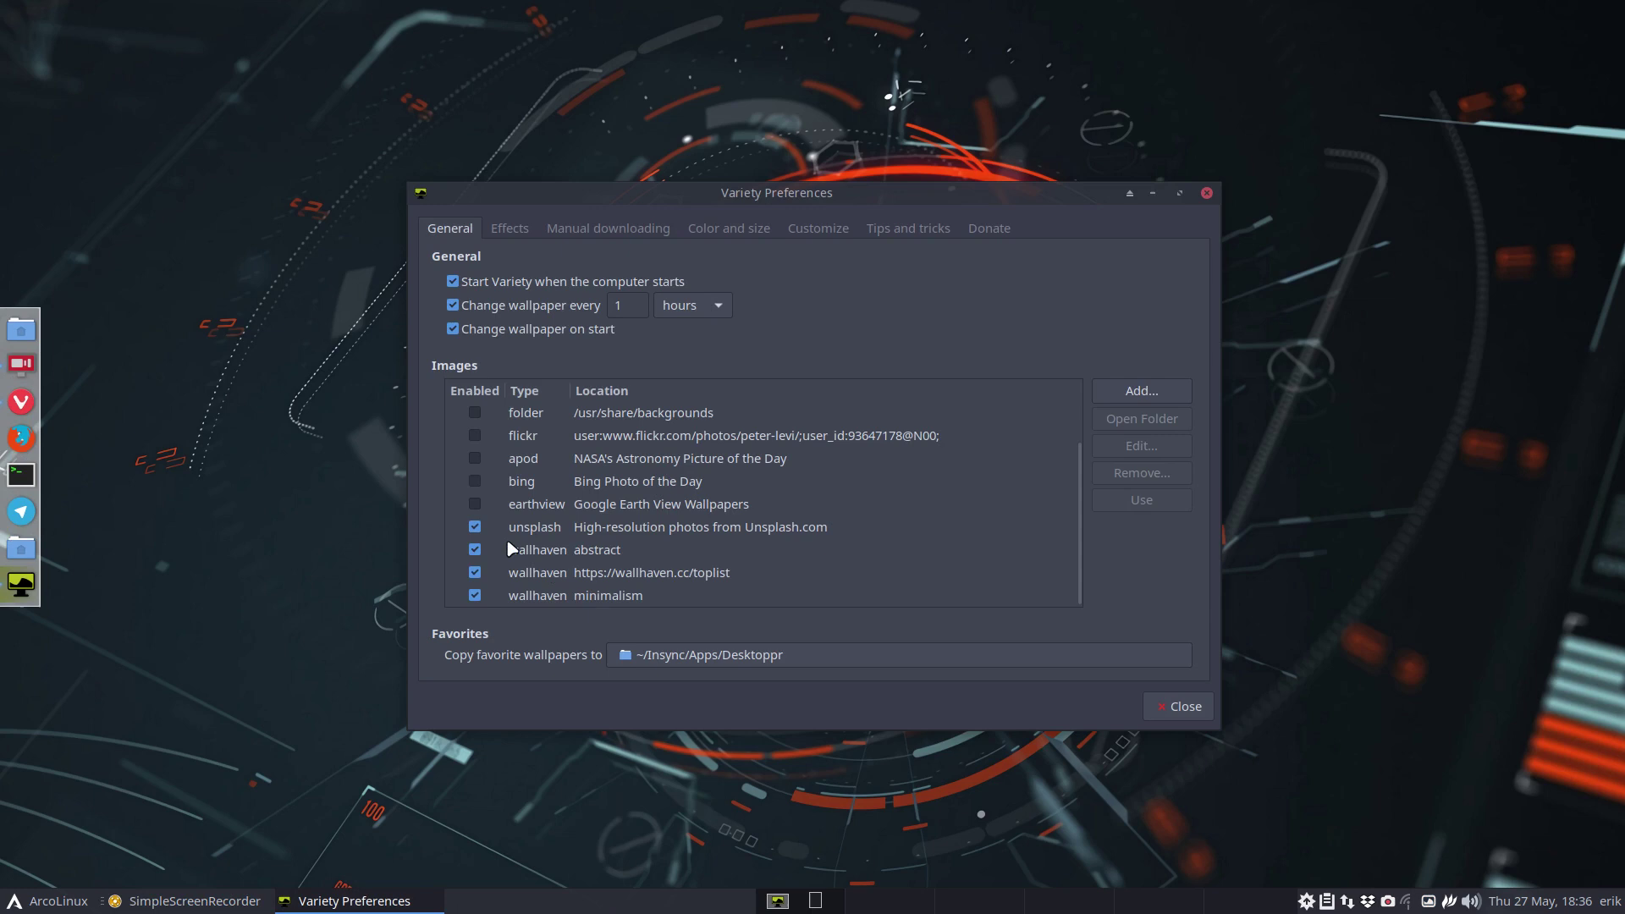
{"action": "left_click", "coordinate": [475, 527]}
{"action": "left_click", "coordinate": [475, 550]}
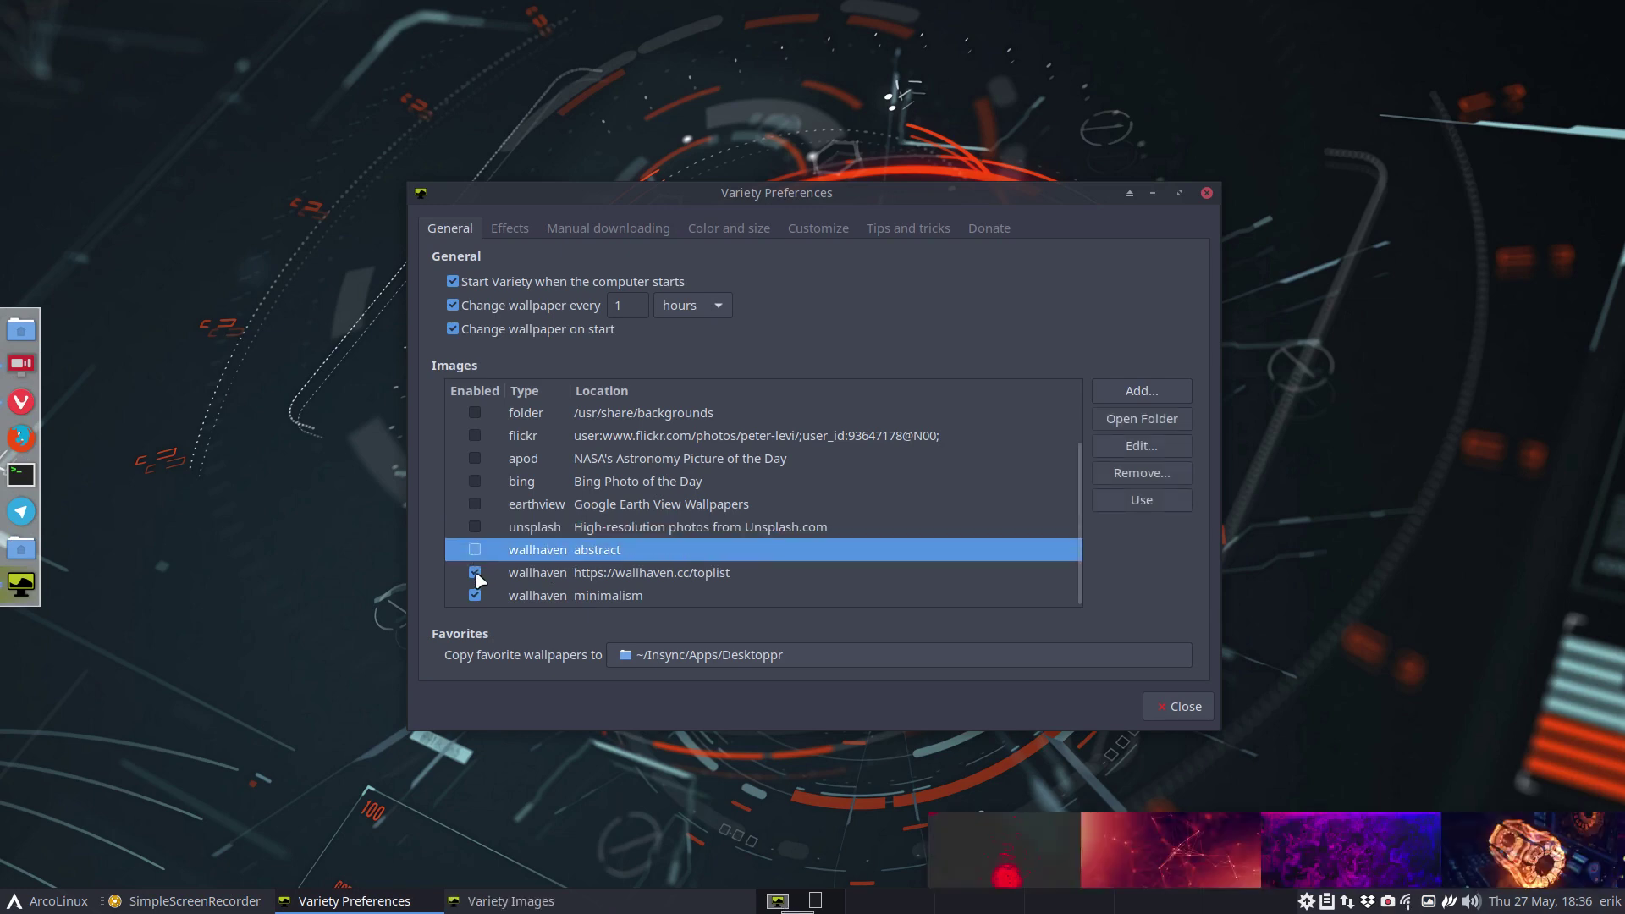
{"action": "left_click", "coordinate": [474, 572]}
Step: Select the wallhaven minimalism source and set its purple neon image as the wallpaper
{"action": "left_click", "coordinate": [573, 601]}
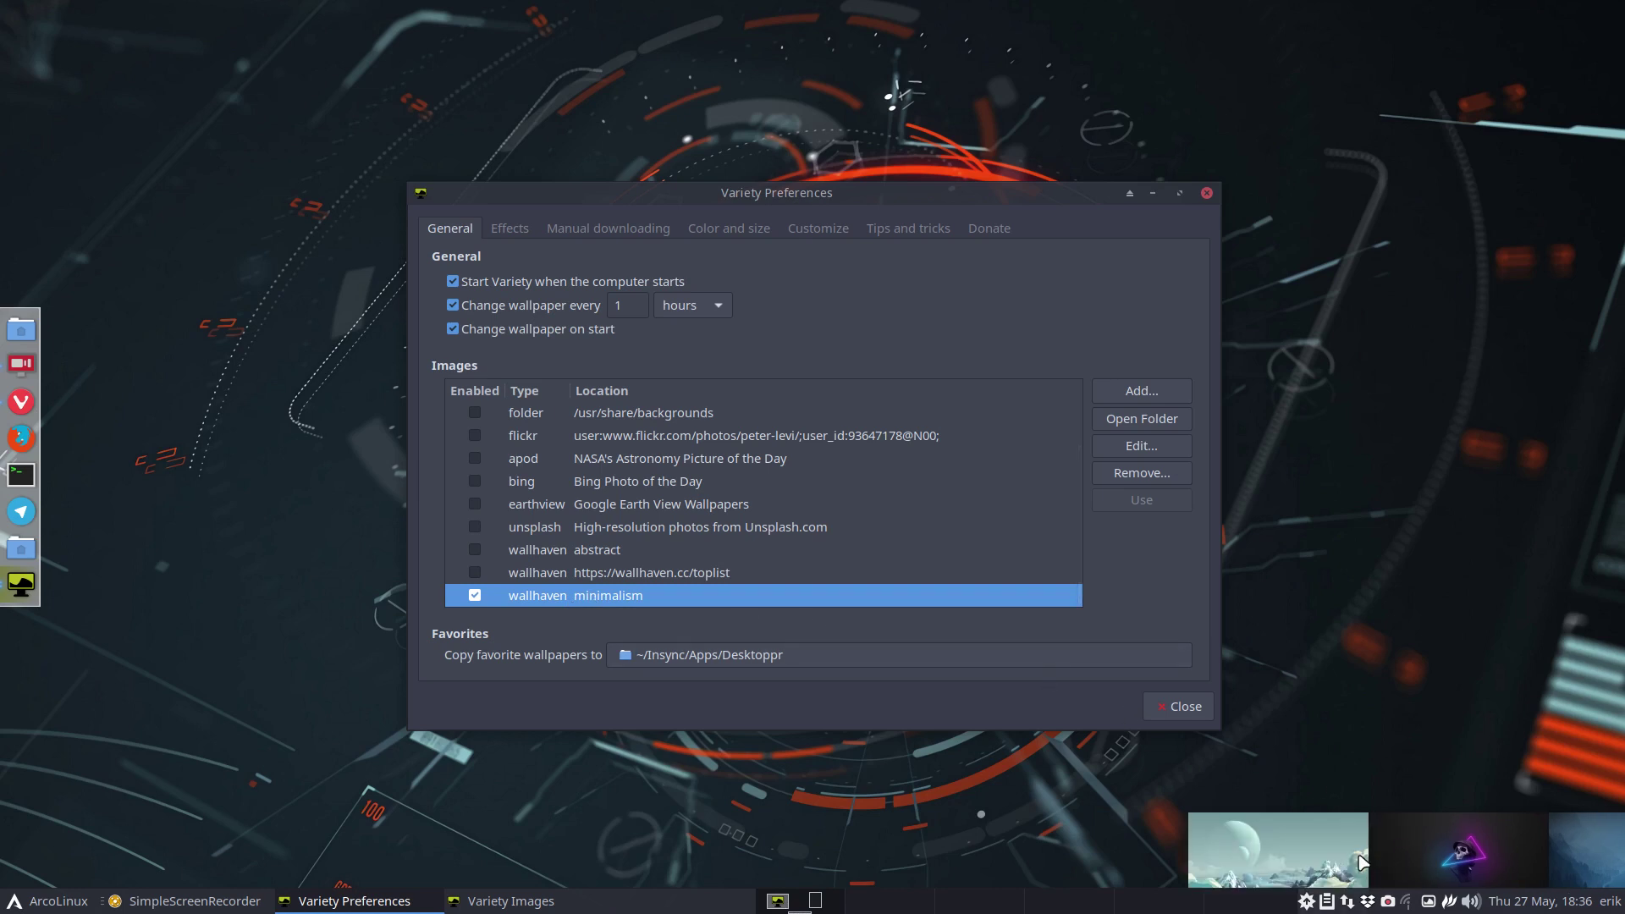
{"action": "left_click", "coordinate": [1450, 864]}
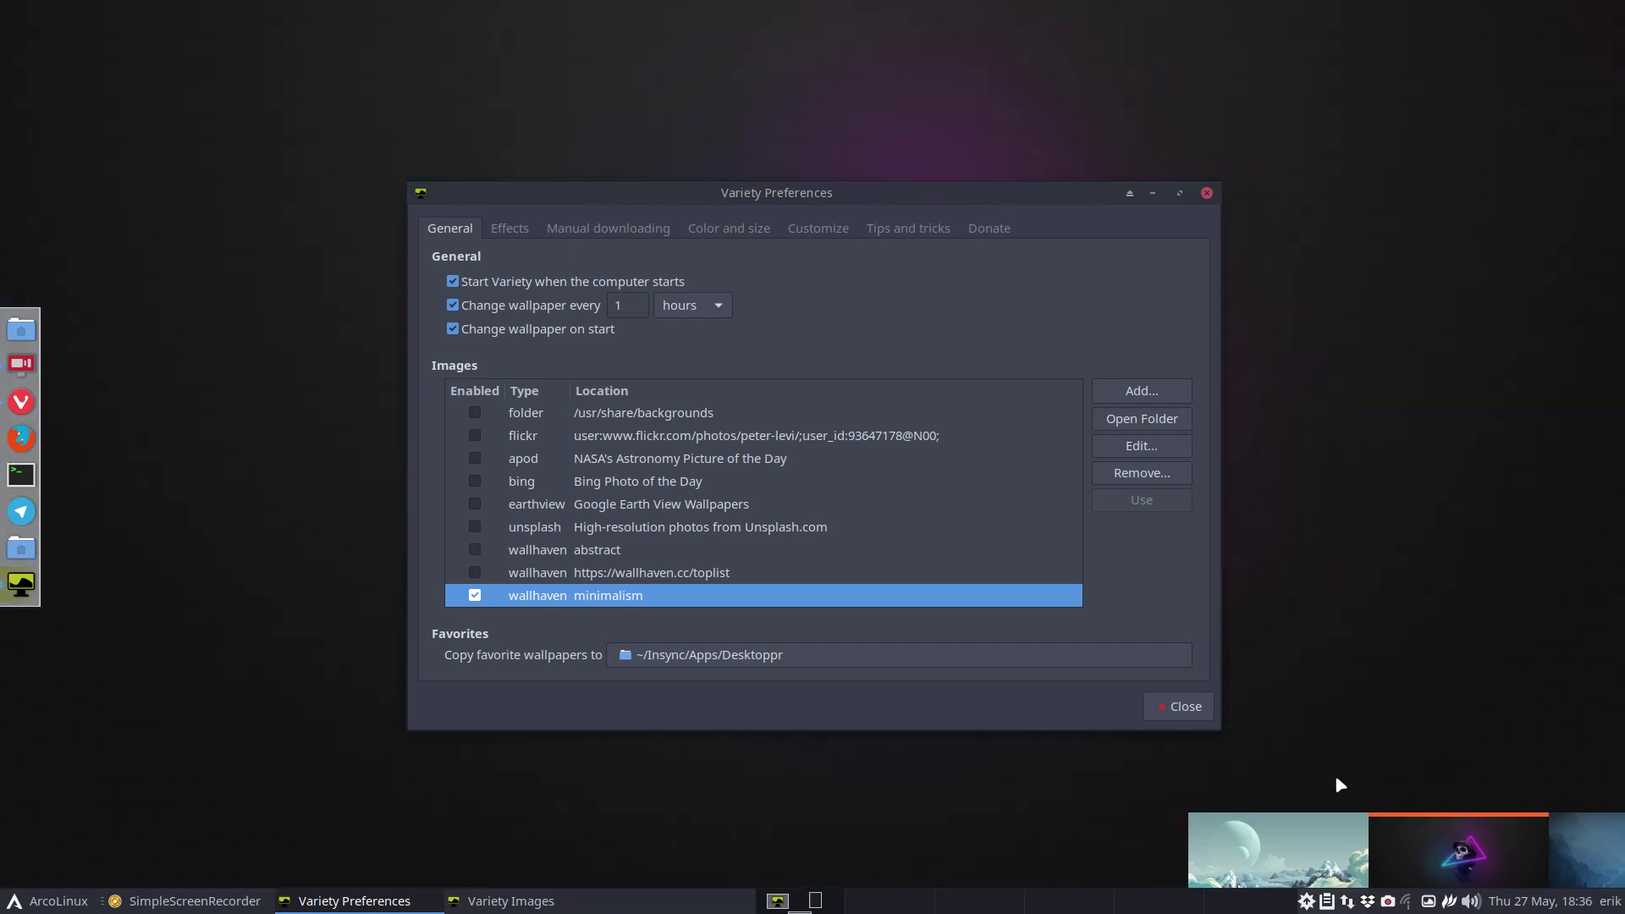
{"action": "left_click_drag", "start_coordinate": [835, 191], "coordinate": [801, 120]}
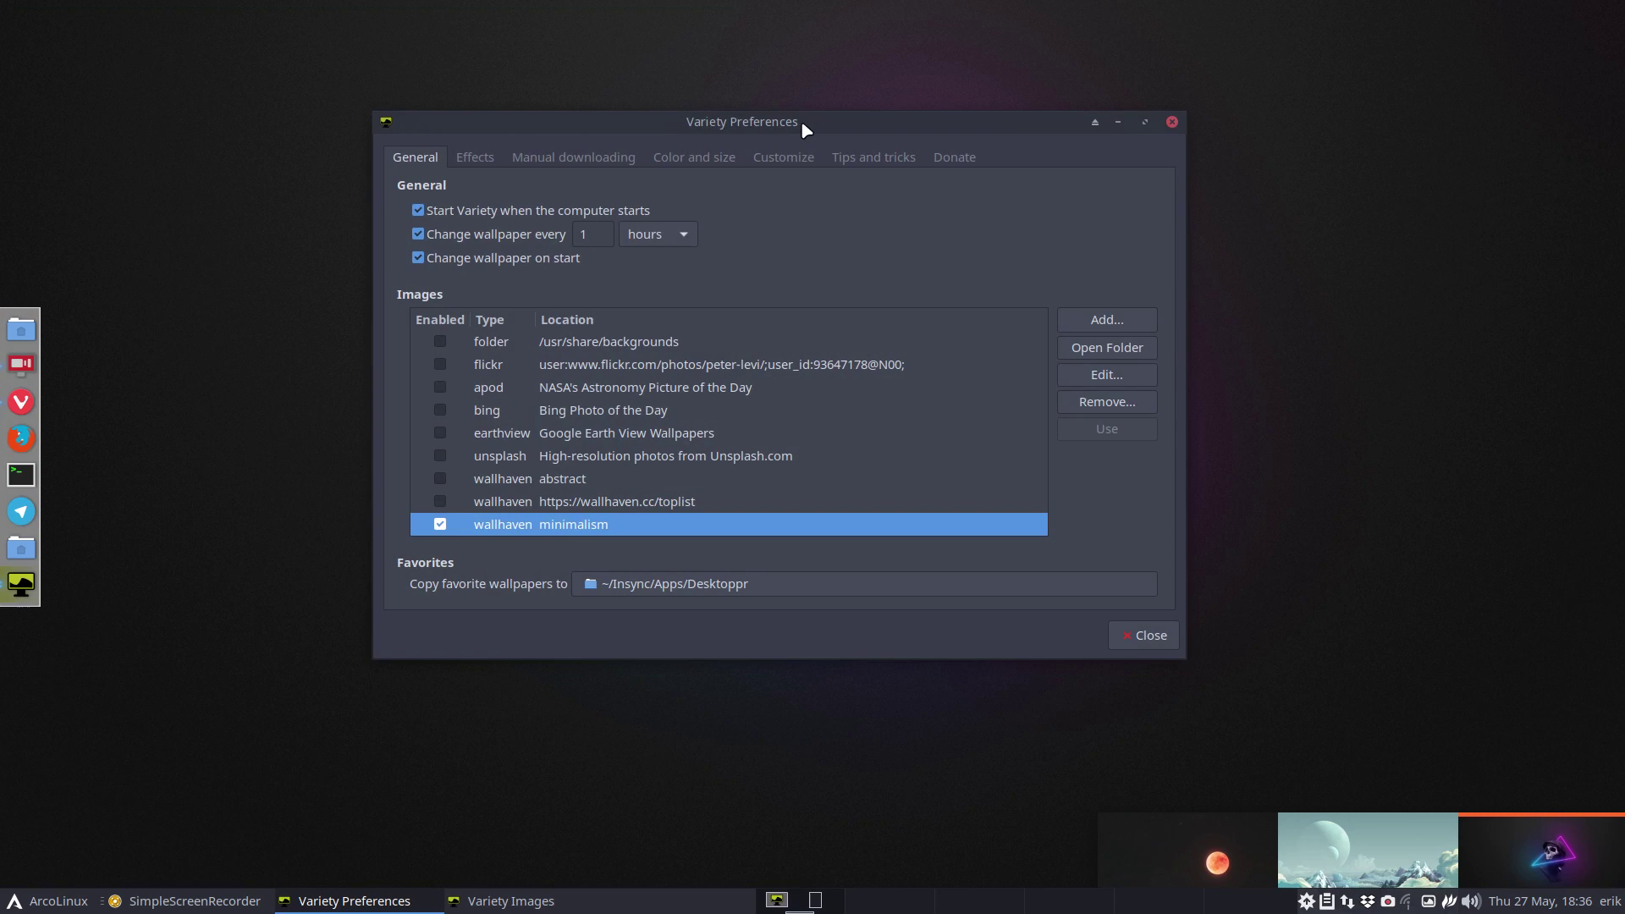
{"action": "left_click", "coordinate": [1173, 123]}
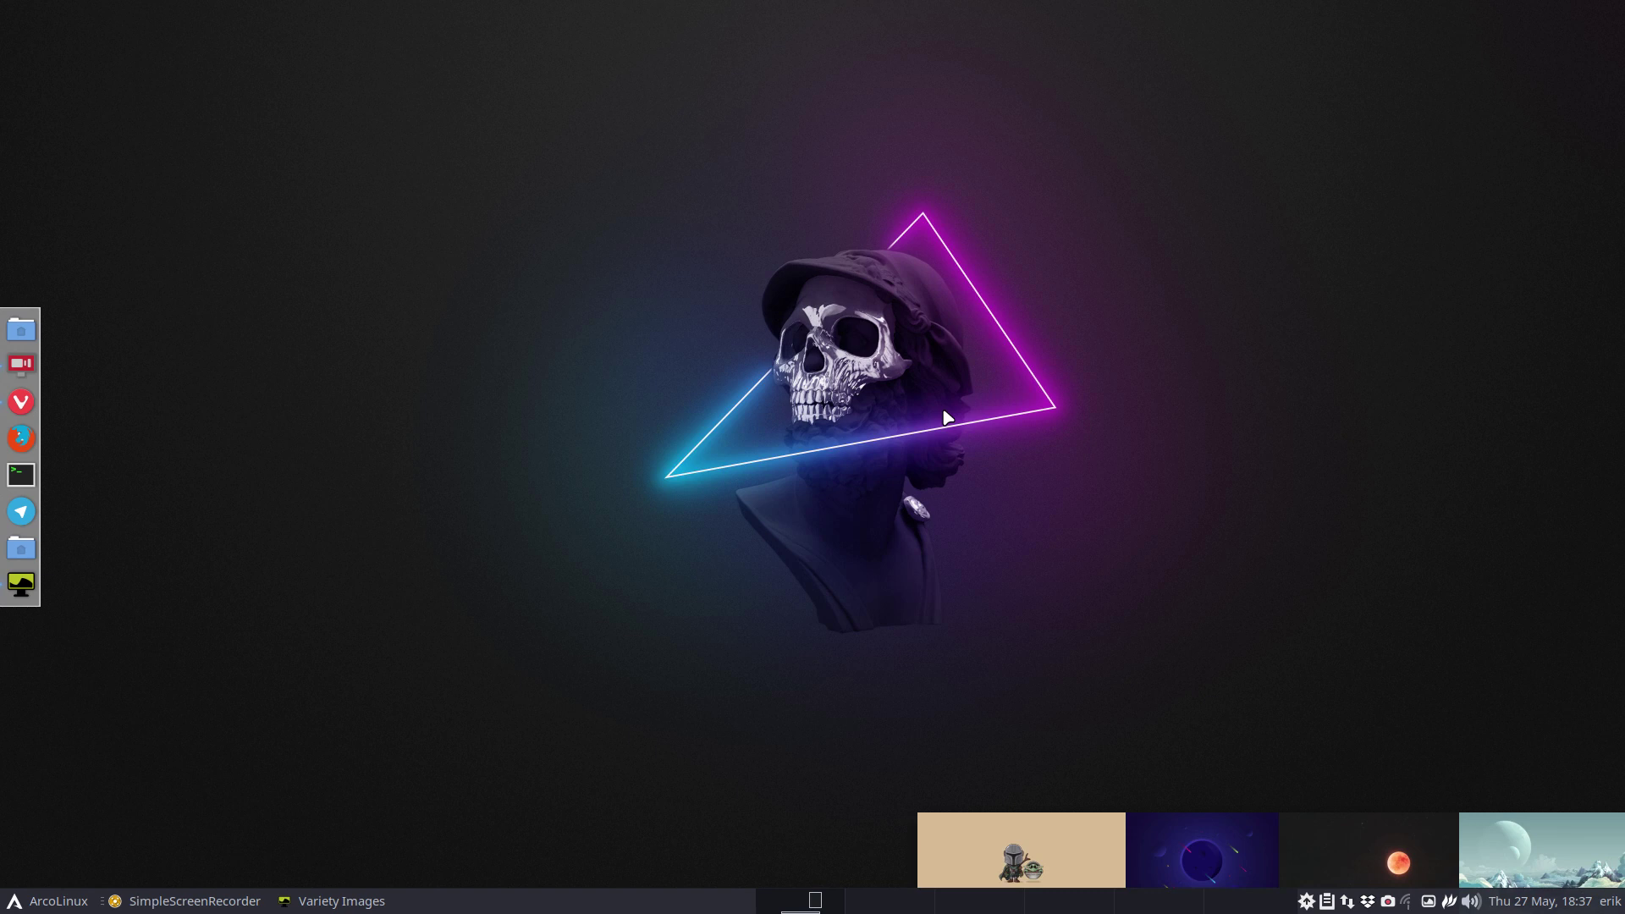
{"action": "left_click", "coordinate": [1428, 900]}
{"action": "left_click", "coordinate": [1499, 796]}
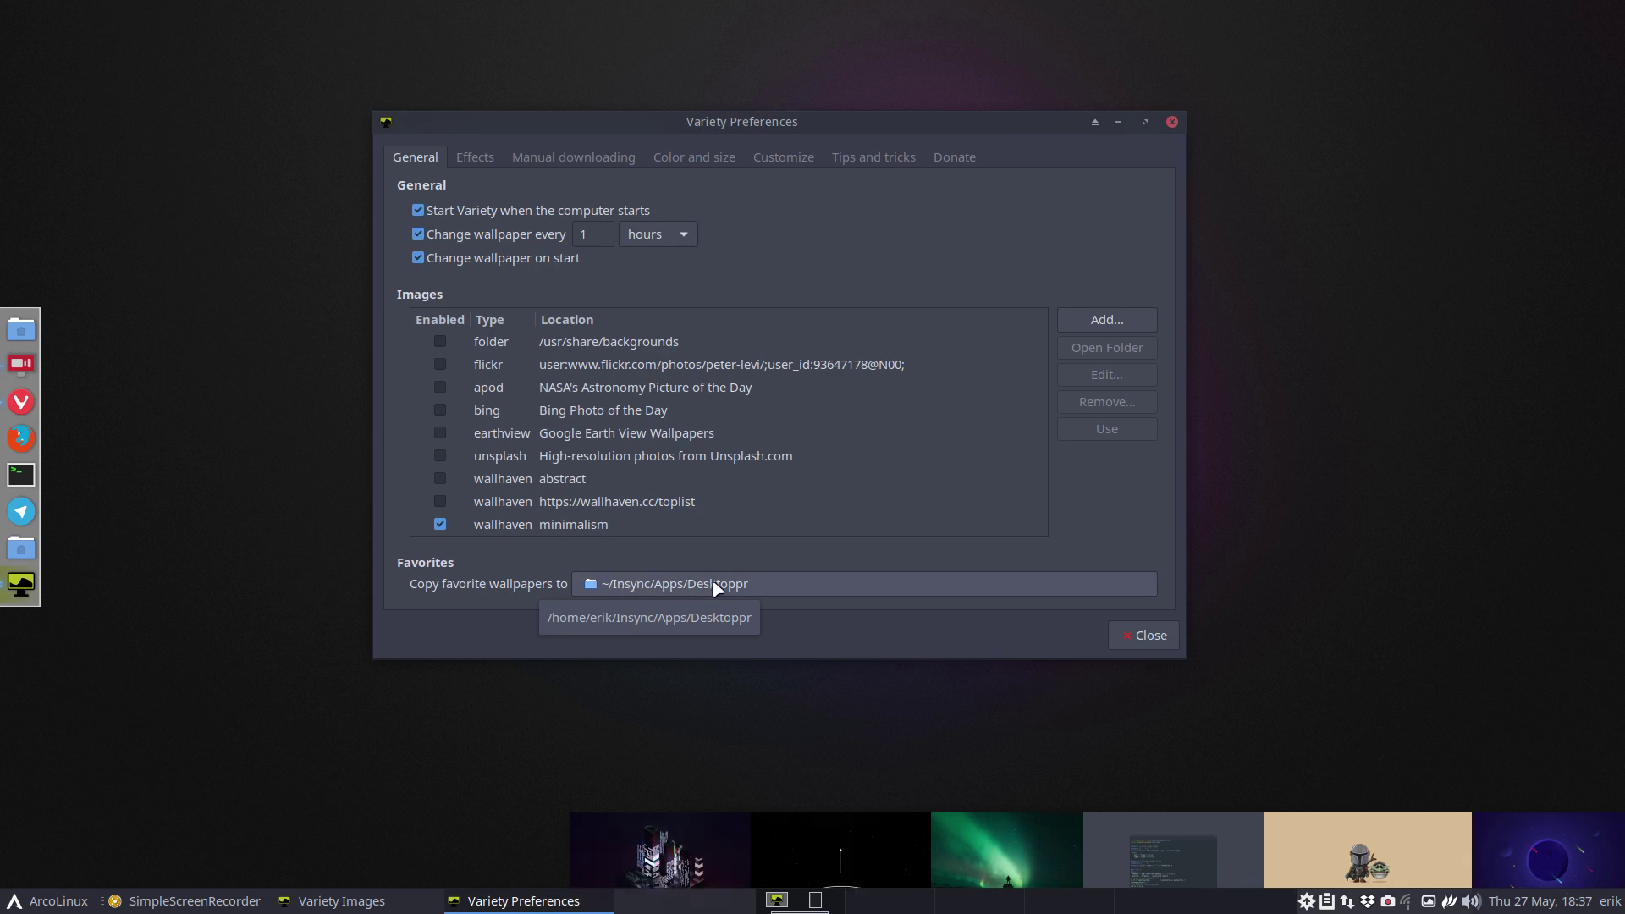
Step: Close the Variety Preferences window, keeping the neon skull wallpaper
{"action": "left_click", "coordinate": [1153, 637]}
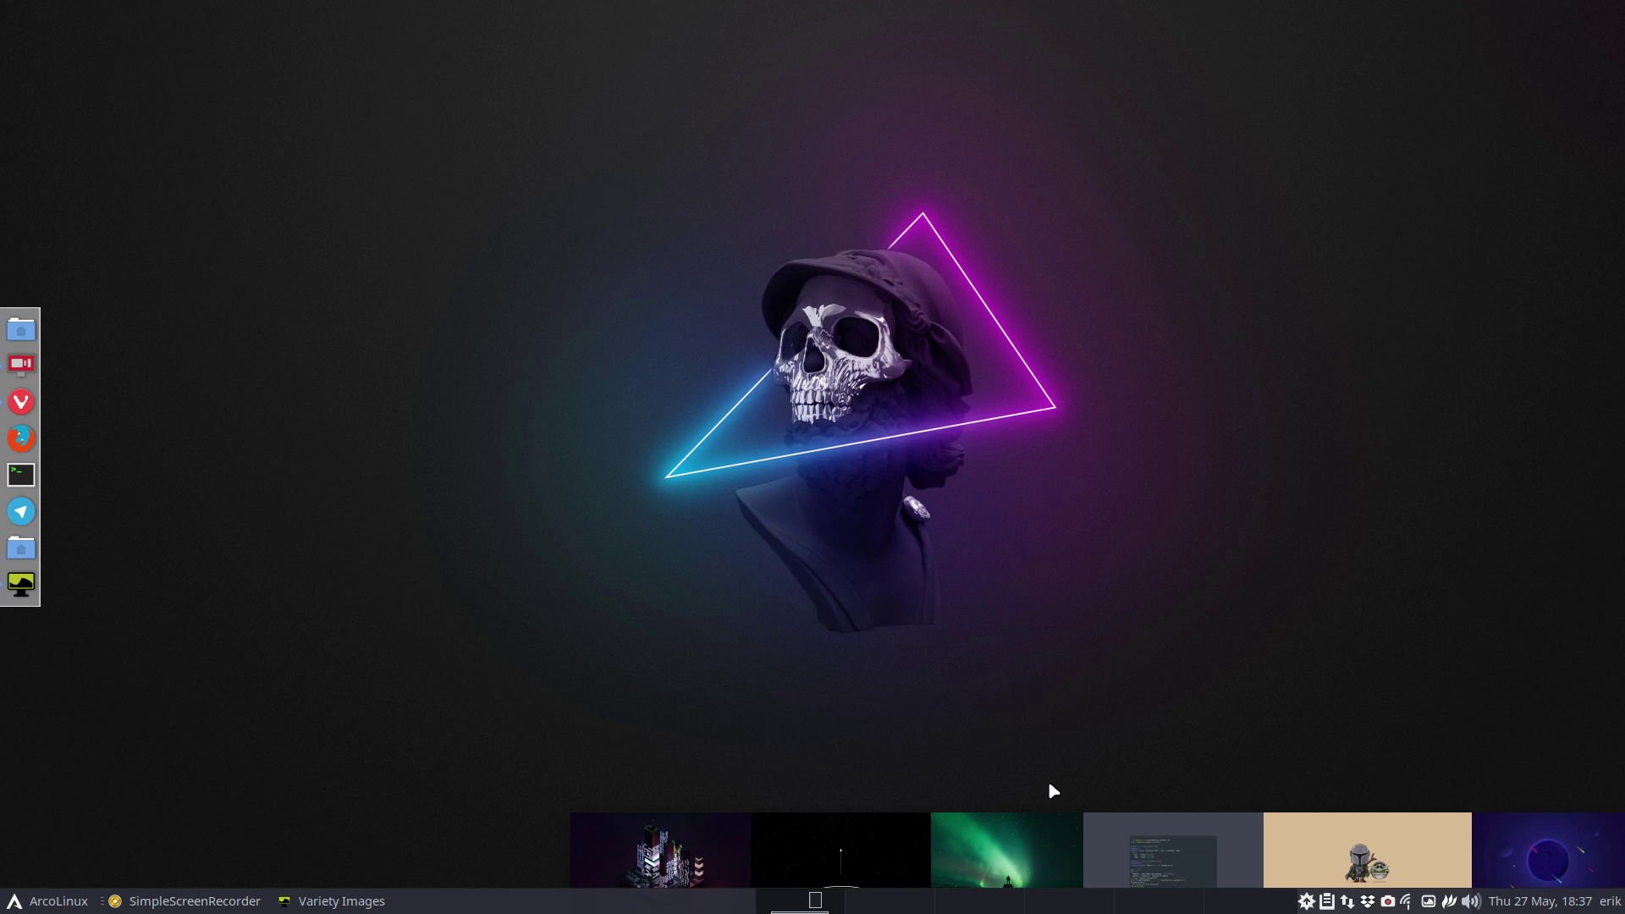
Step: Try the city, pink mountain, red samurai, space logo and purple anime images as wallpaper
{"action": "left_click", "coordinate": [691, 860]}
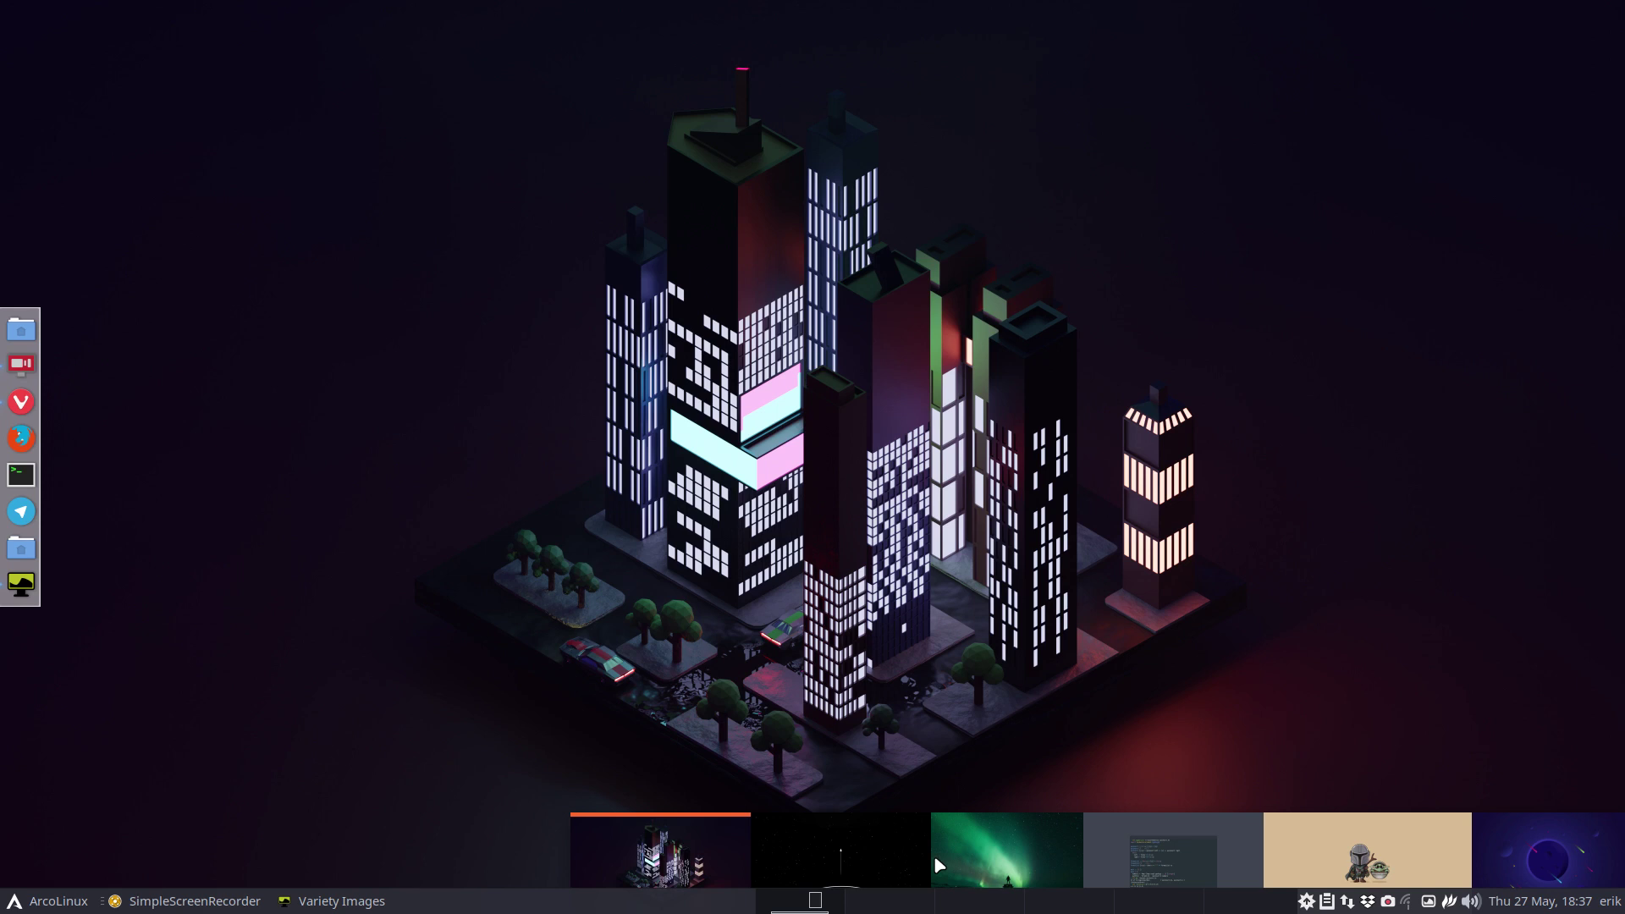
{"action": "scroll", "coordinate": [935, 861], "scroll_direction": "up", "scroll_amount": 1}
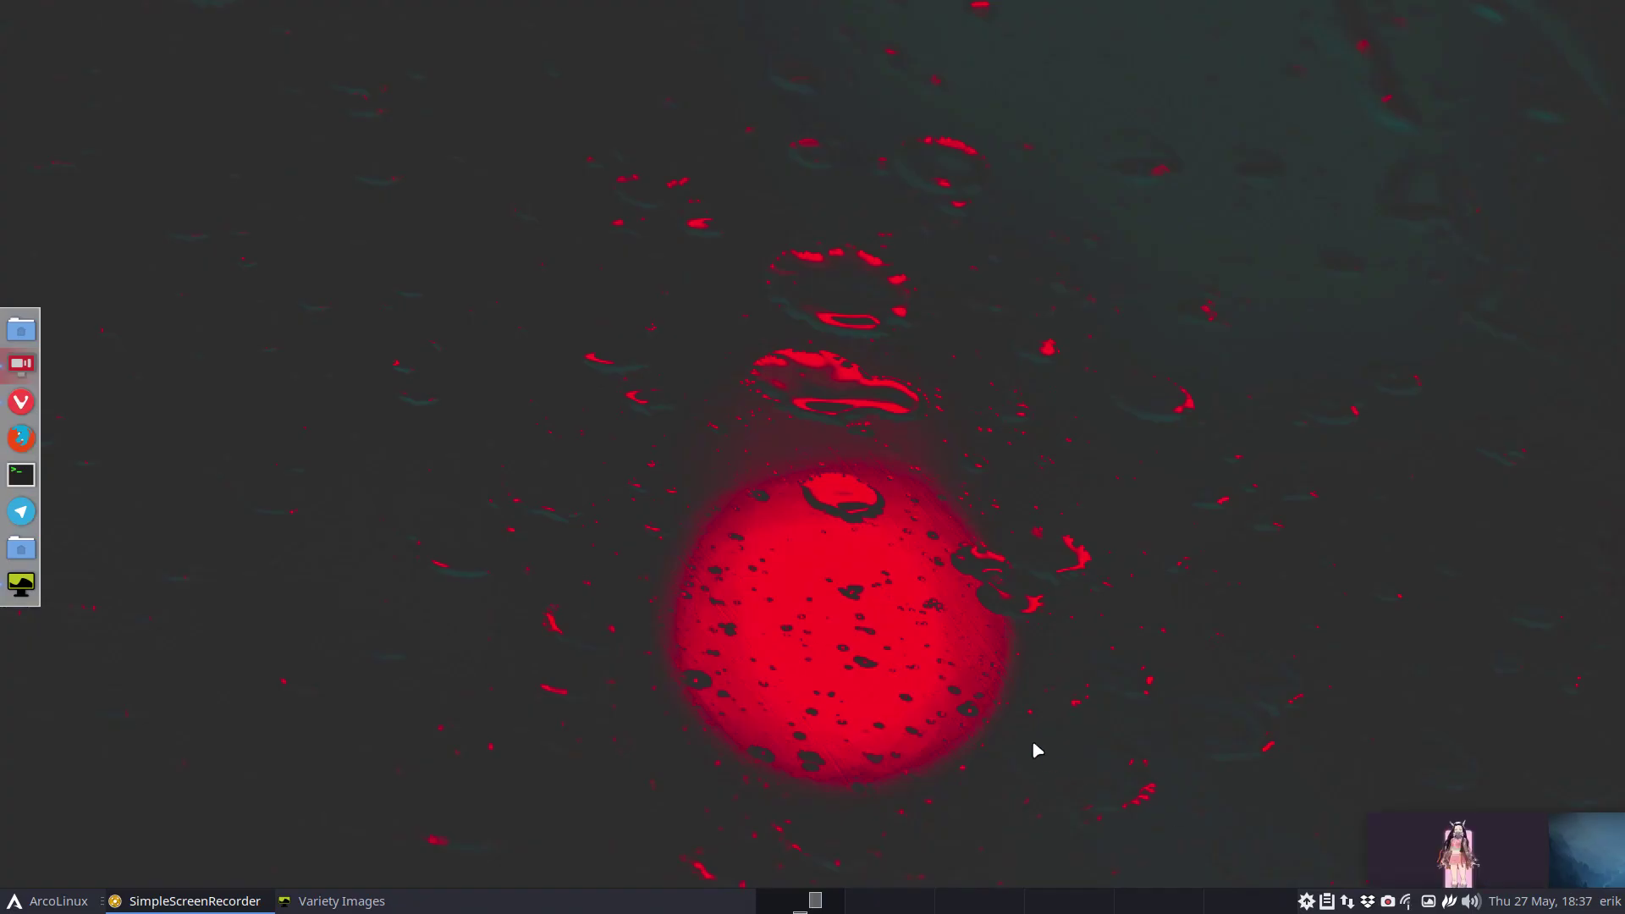
{"action": "left_click", "coordinate": [1407, 852]}
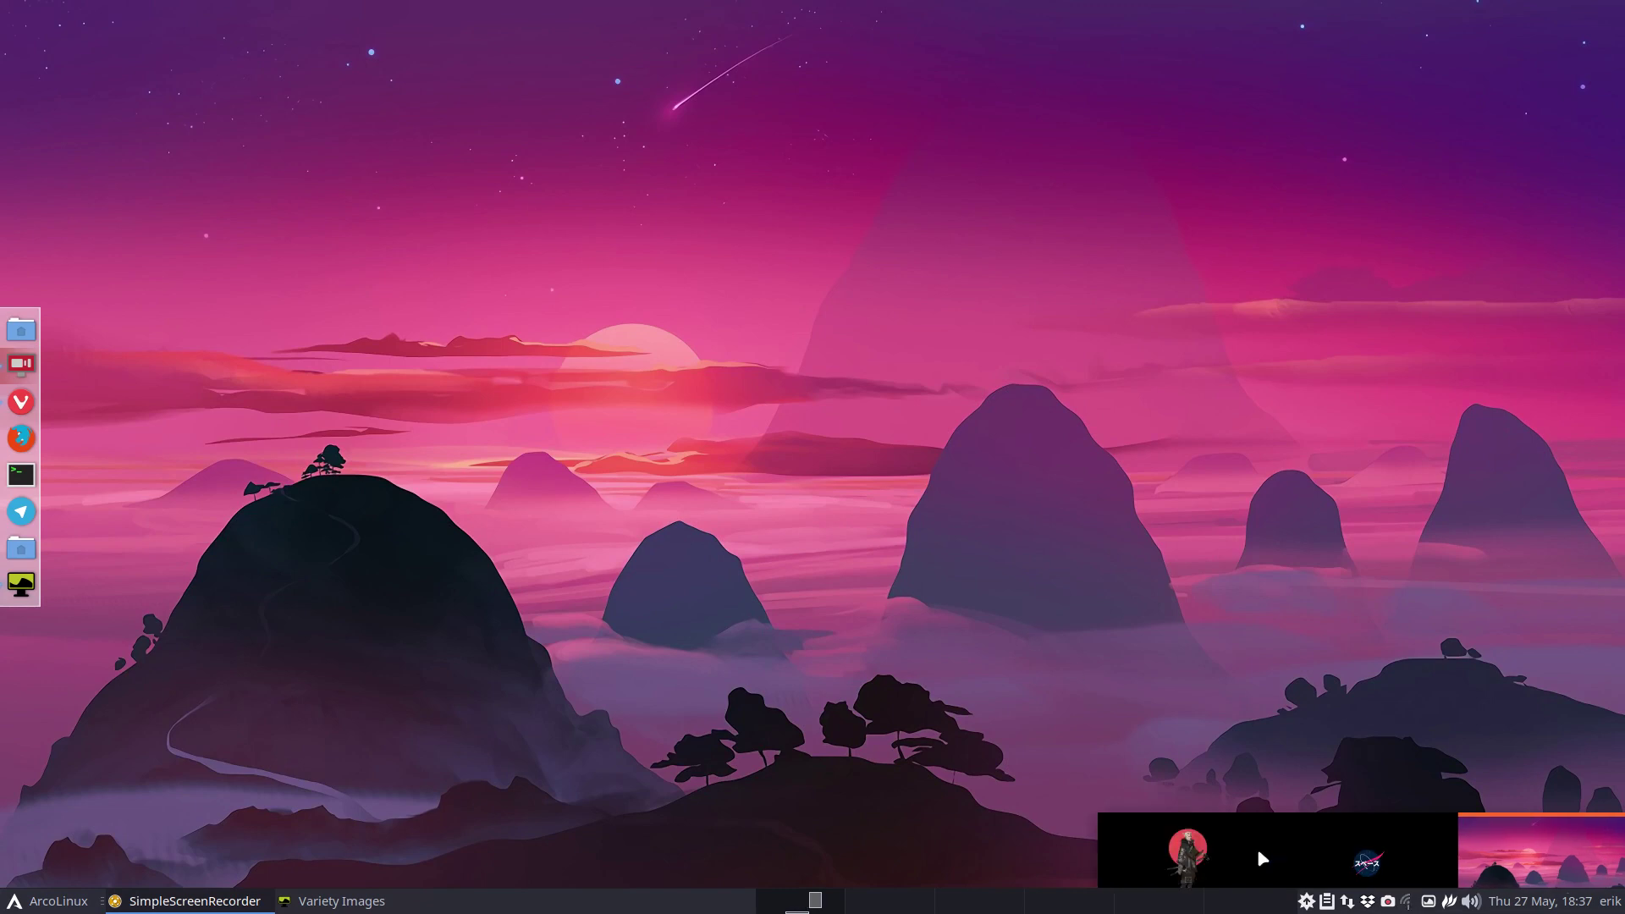
{"action": "left_click", "coordinate": [1258, 852]}
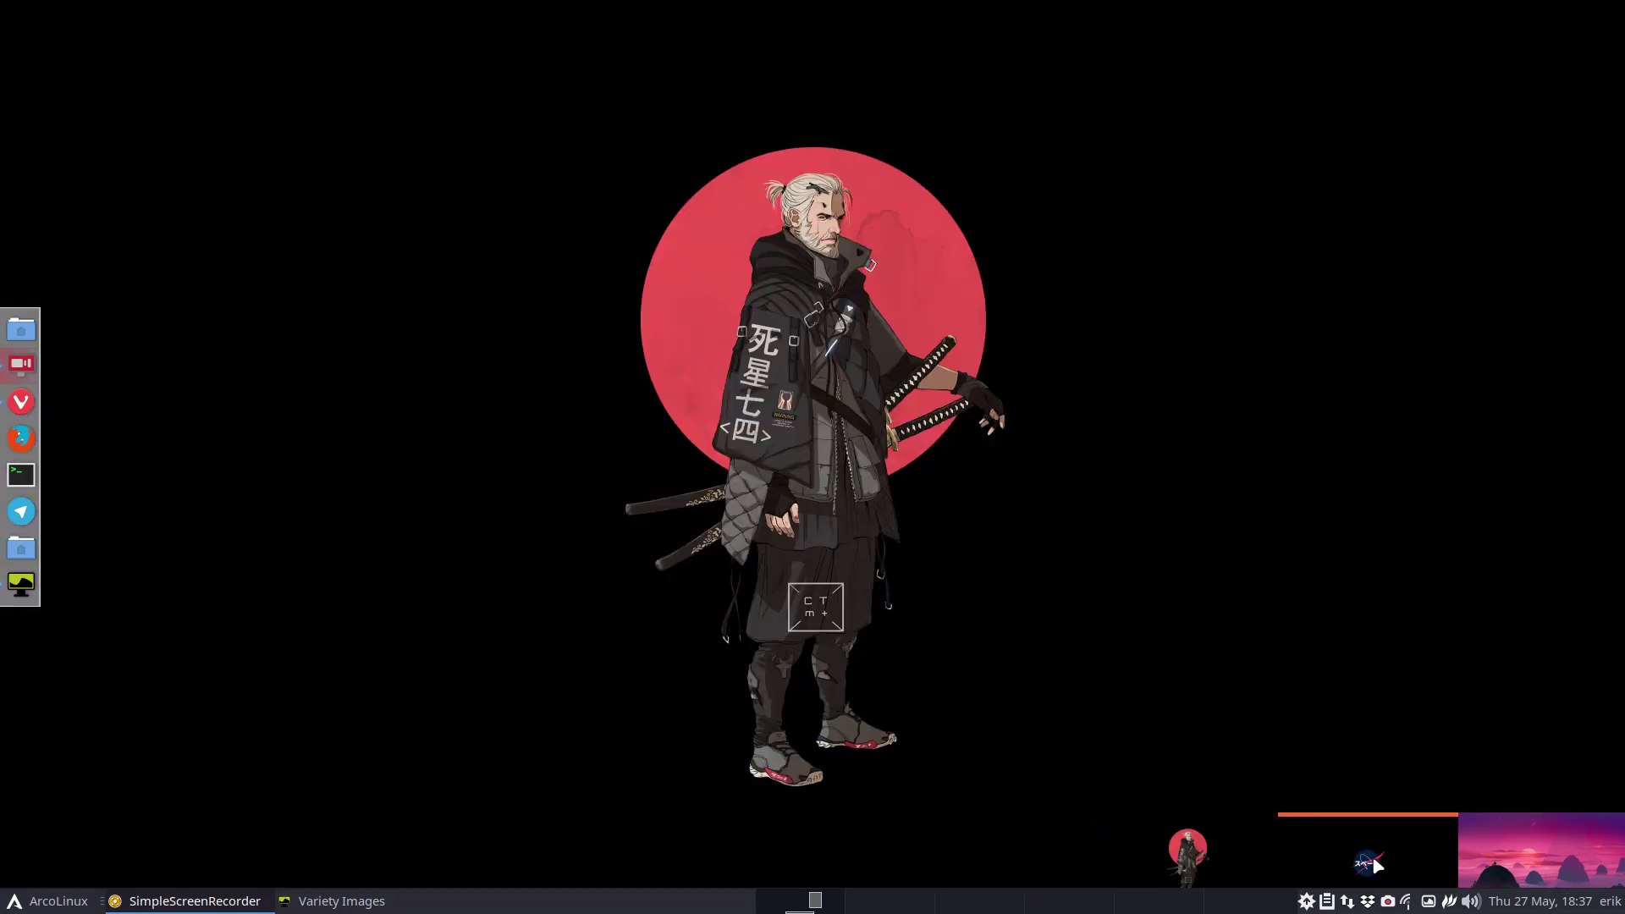
{"action": "left_click", "coordinate": [1376, 864]}
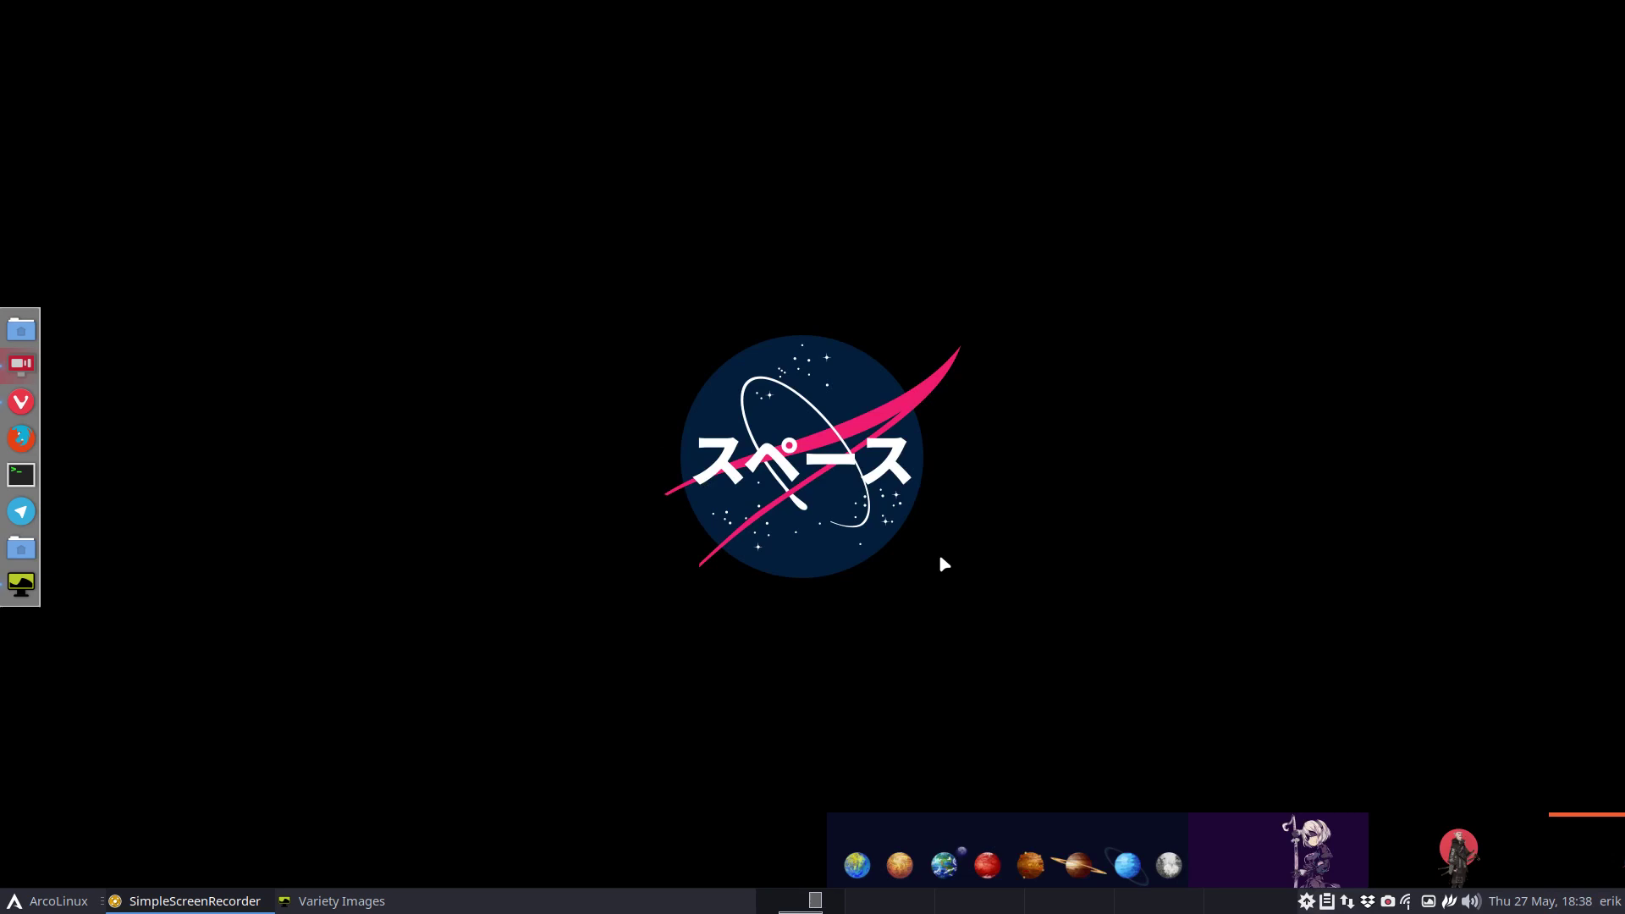
{"action": "left_click", "coordinate": [1355, 860]}
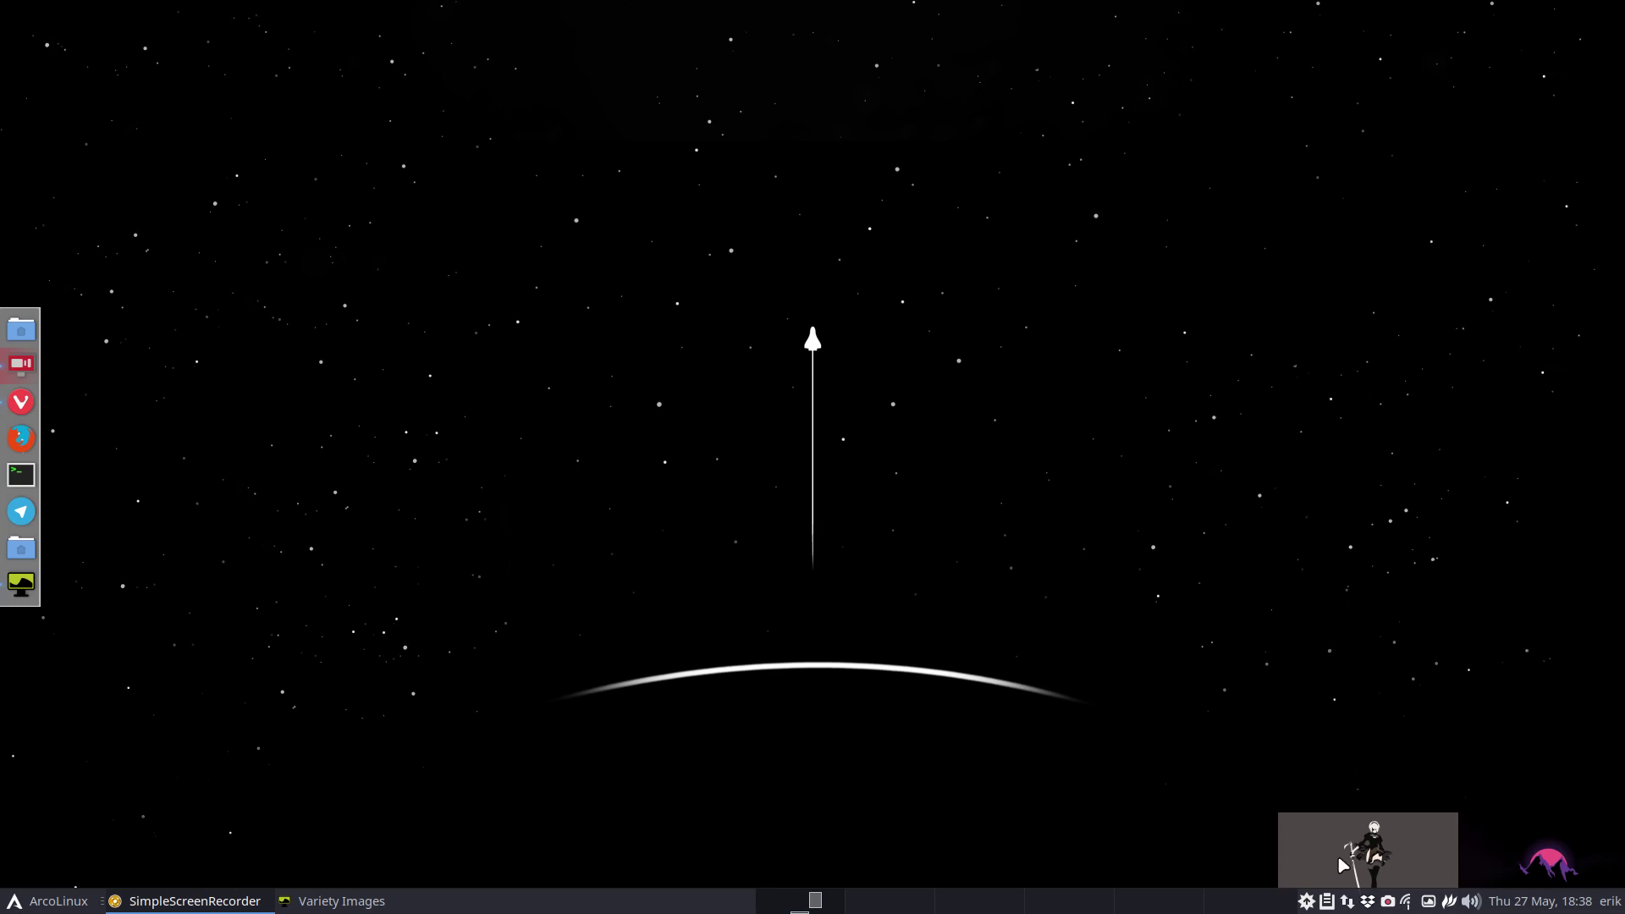
{"action": "left_click", "coordinate": [1429, 902]}
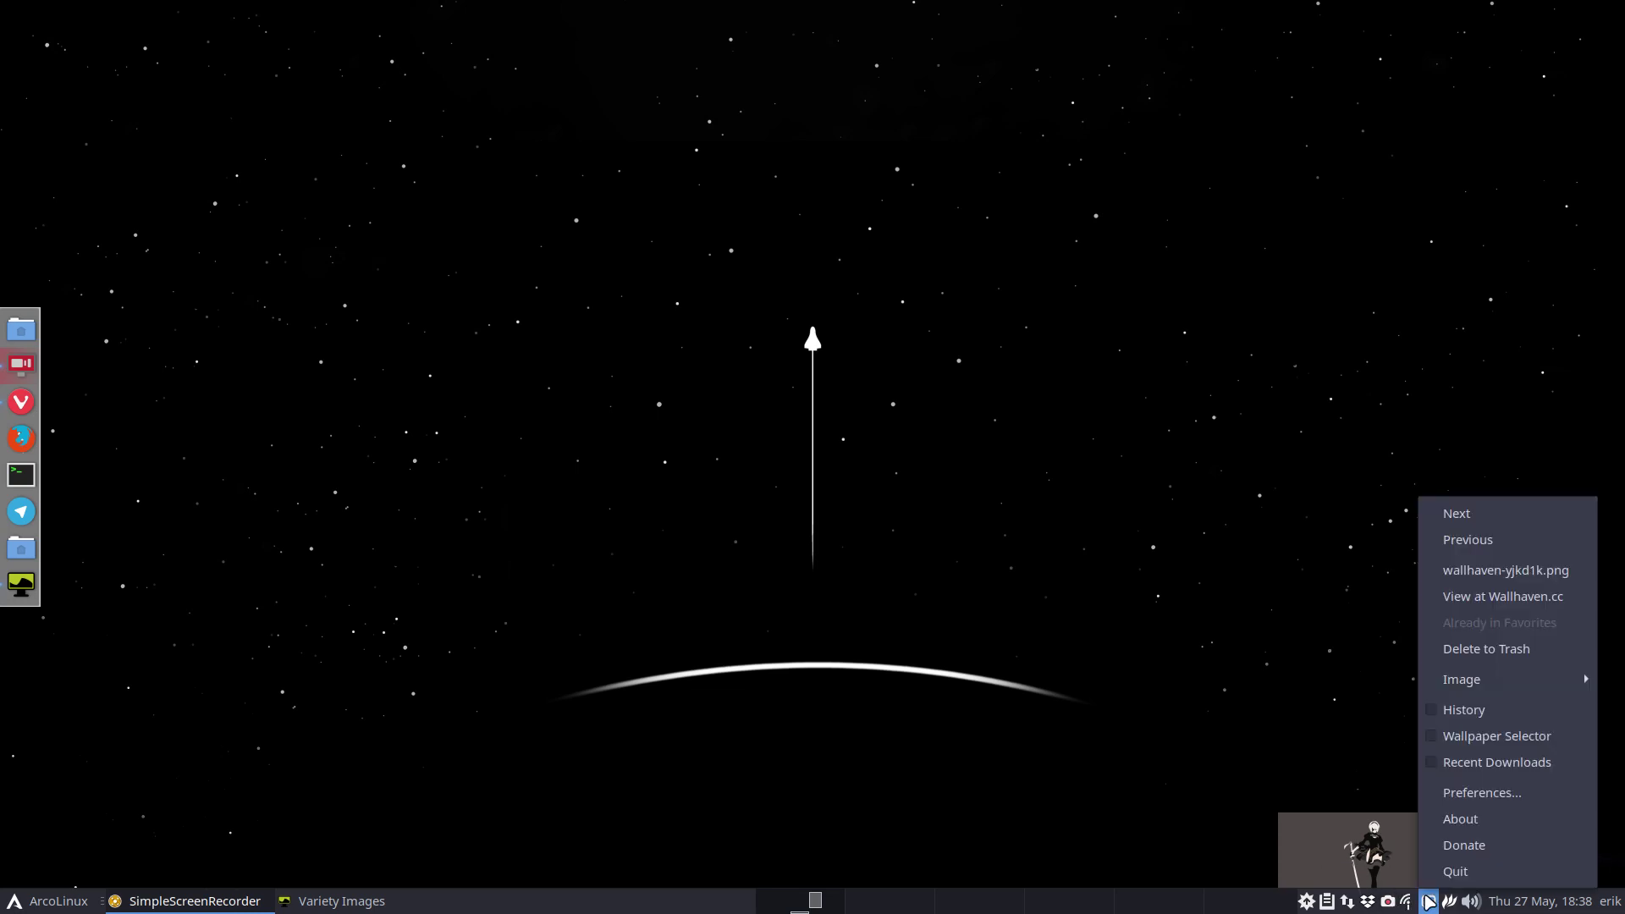
Step: Re-enable the wallhaven toplist source and set the anime girl image as wallpaper
{"action": "left_click", "coordinate": [1480, 794]}
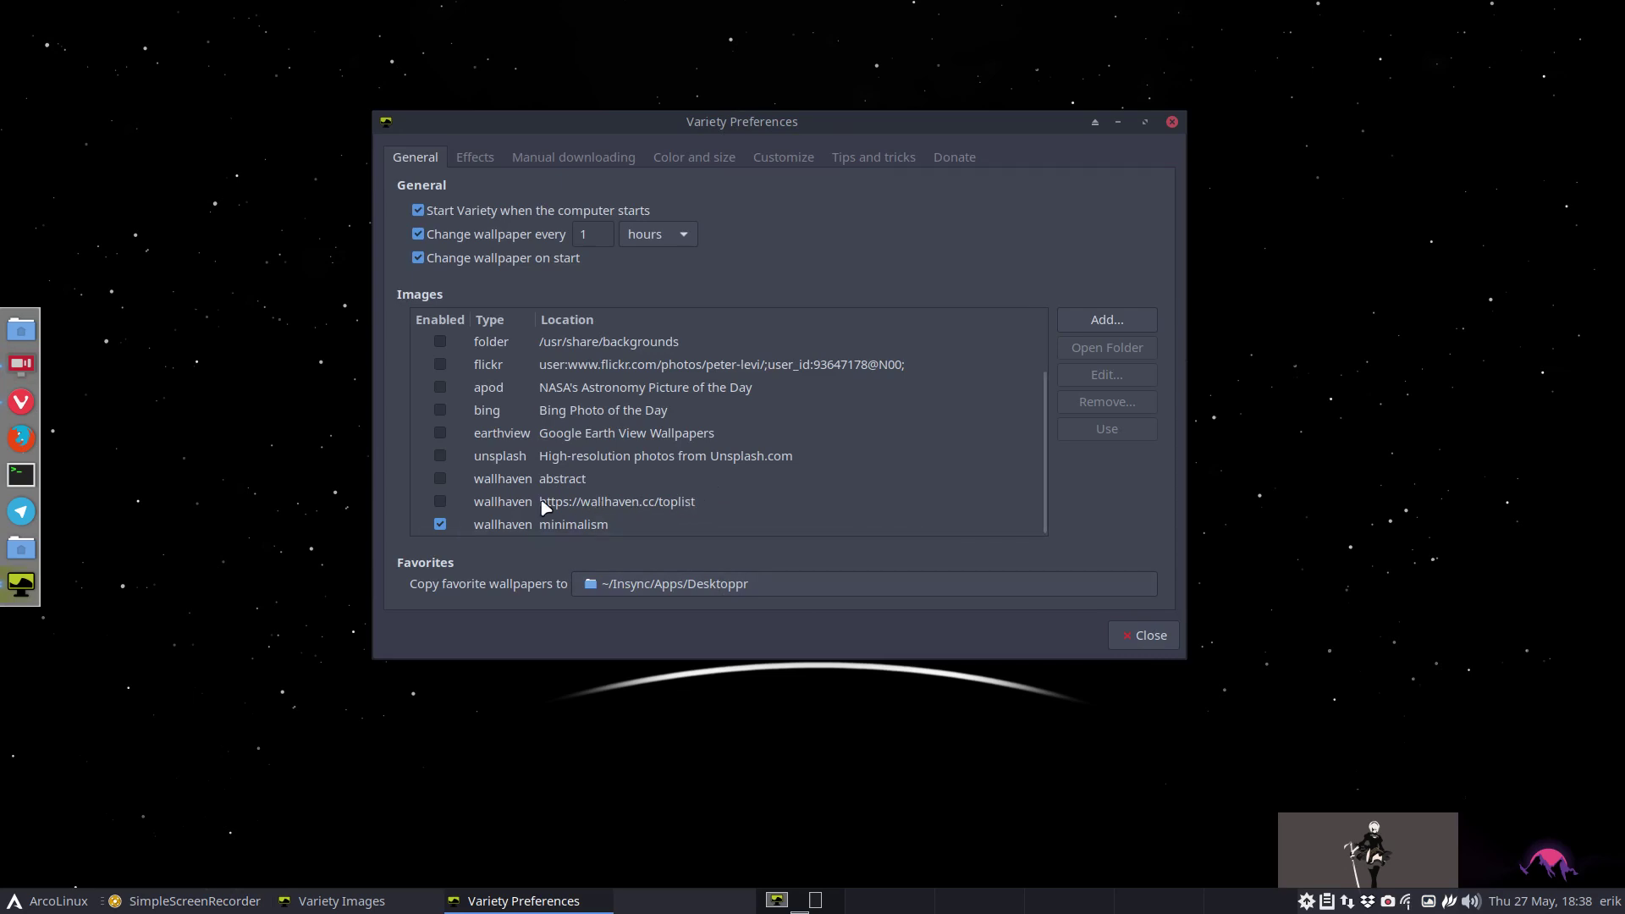
{"action": "left_click", "coordinate": [439, 501]}
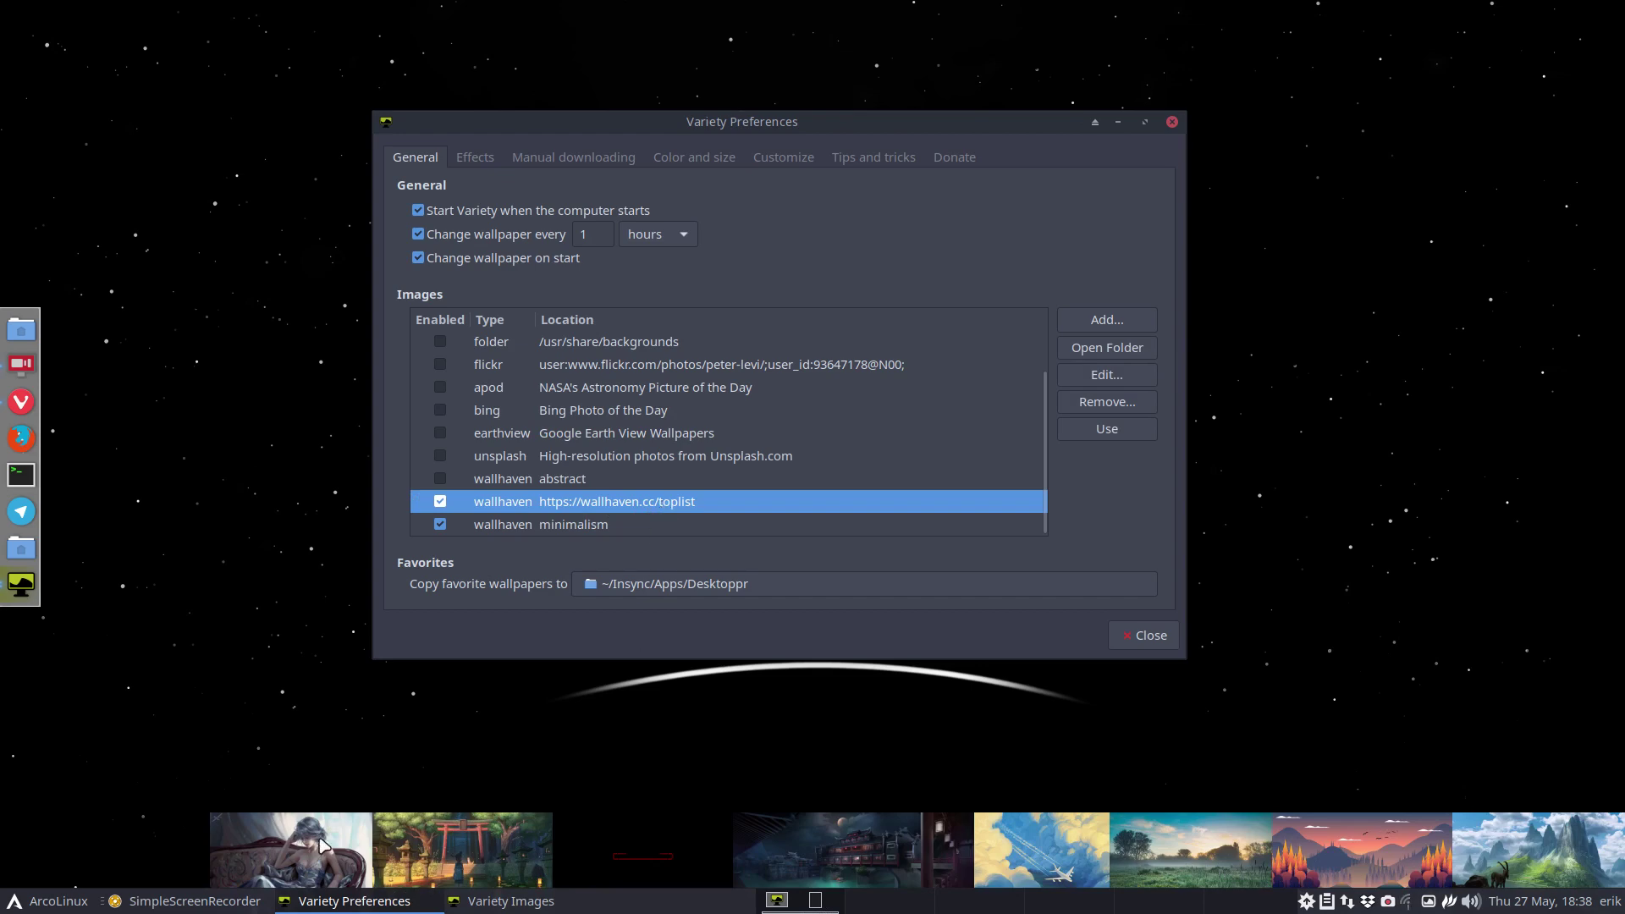
{"action": "left_click", "coordinate": [315, 848]}
Step: Try the torii lantern and red-outline images, then settle on the ibex mountain wallpaper
{"action": "left_click_drag", "start_coordinate": [754, 125], "coordinate": [982, 105]}
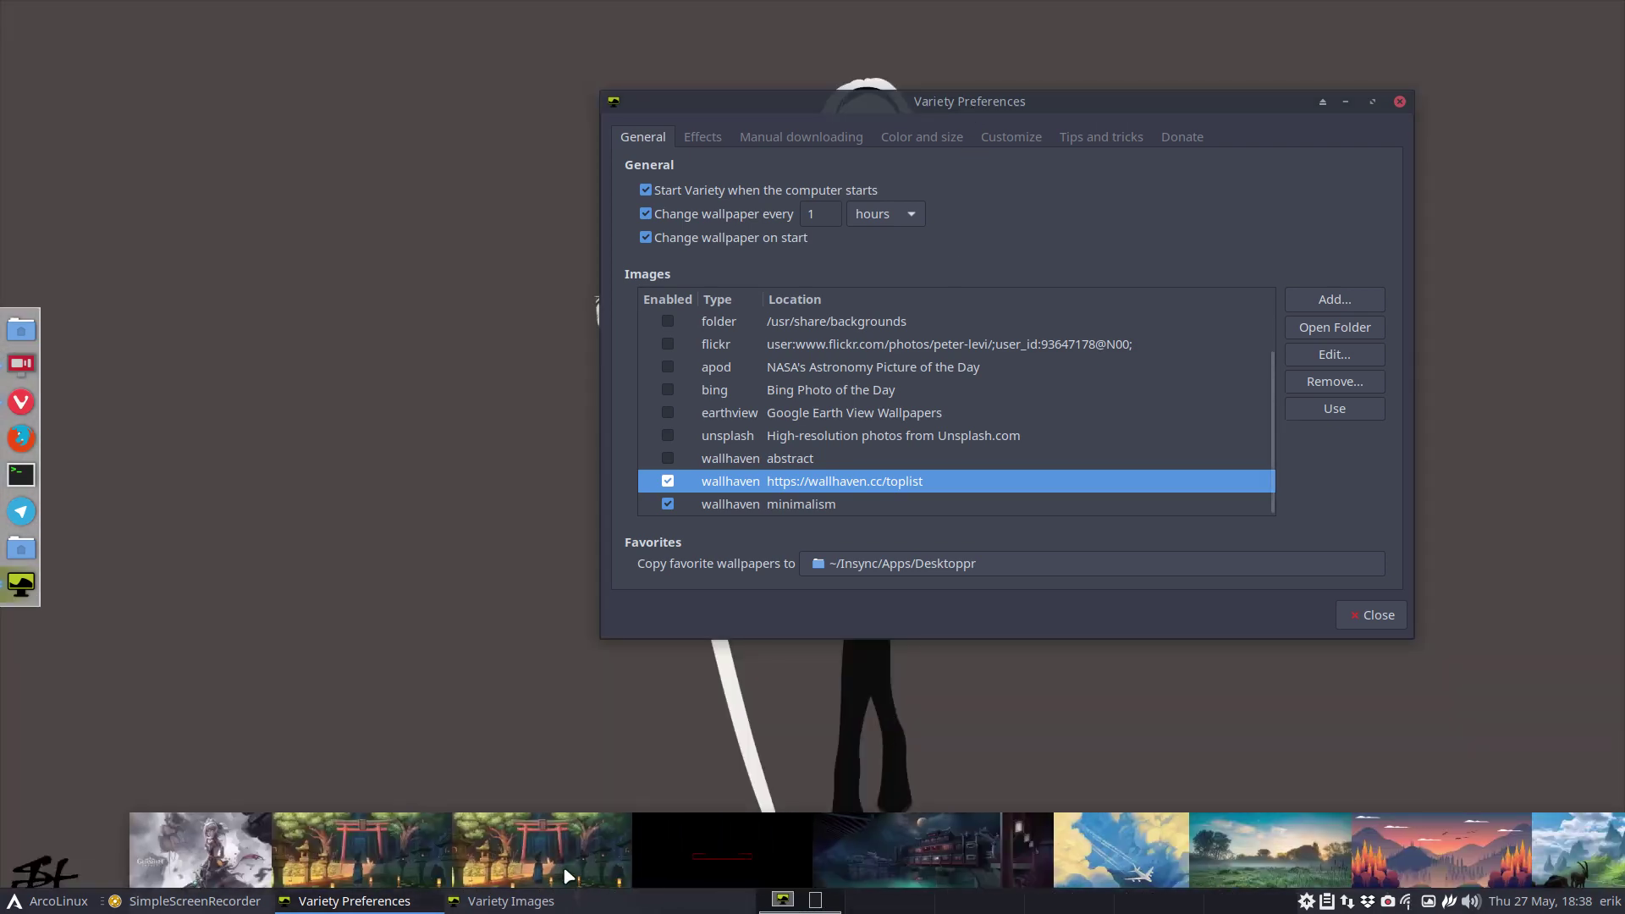
{"action": "left_click", "coordinate": [376, 863]}
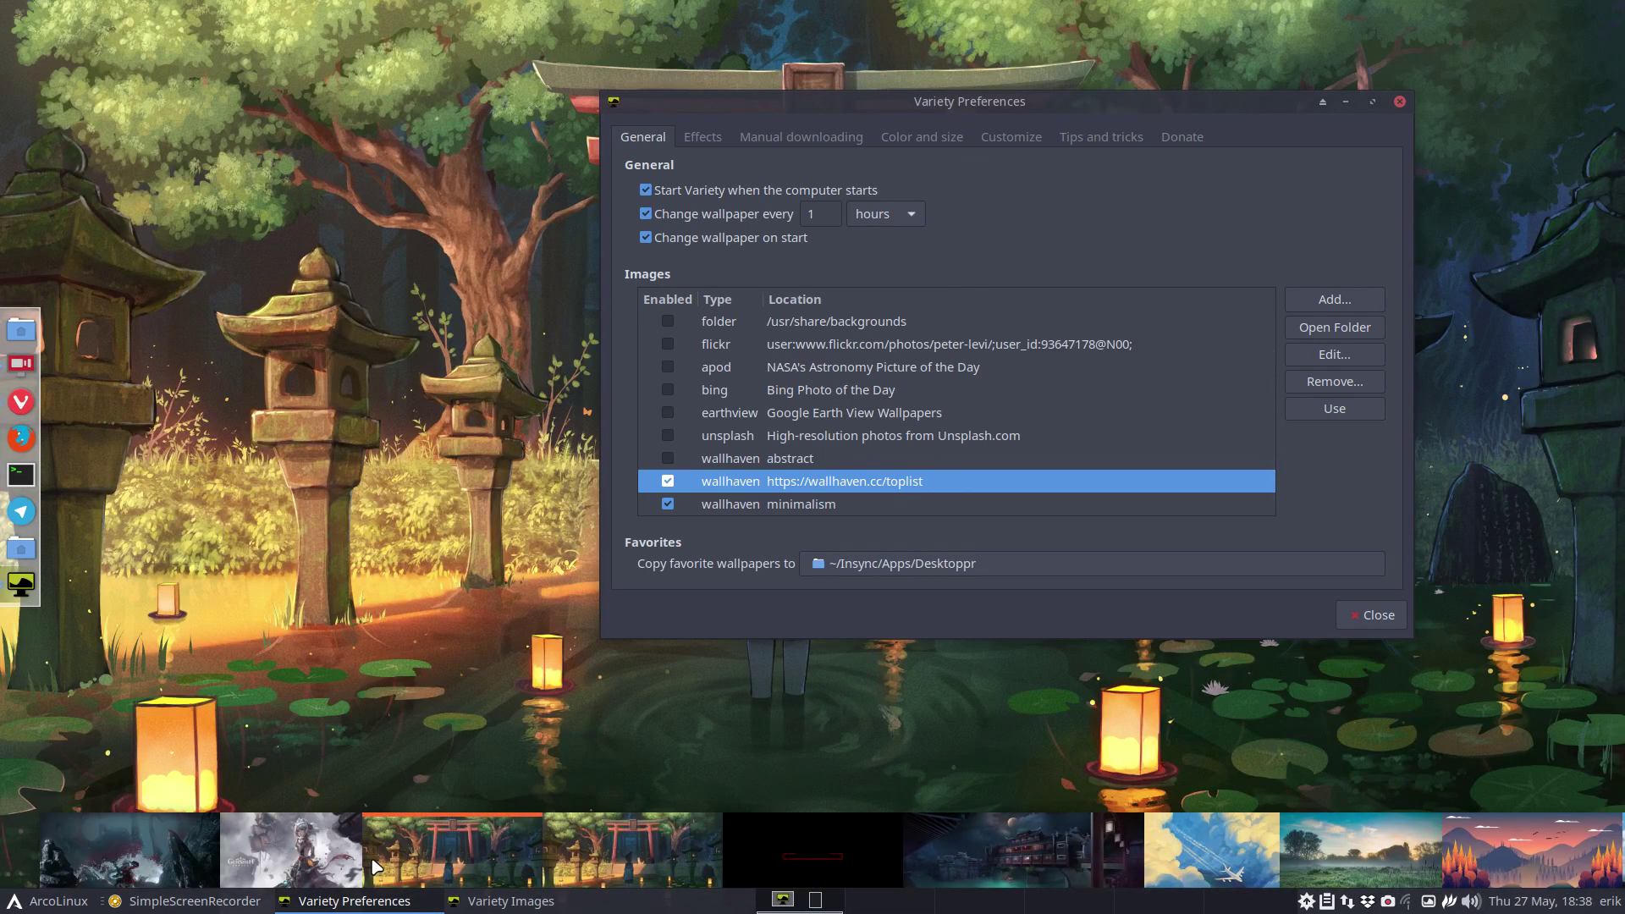
{"action": "left_click", "coordinate": [601, 863]}
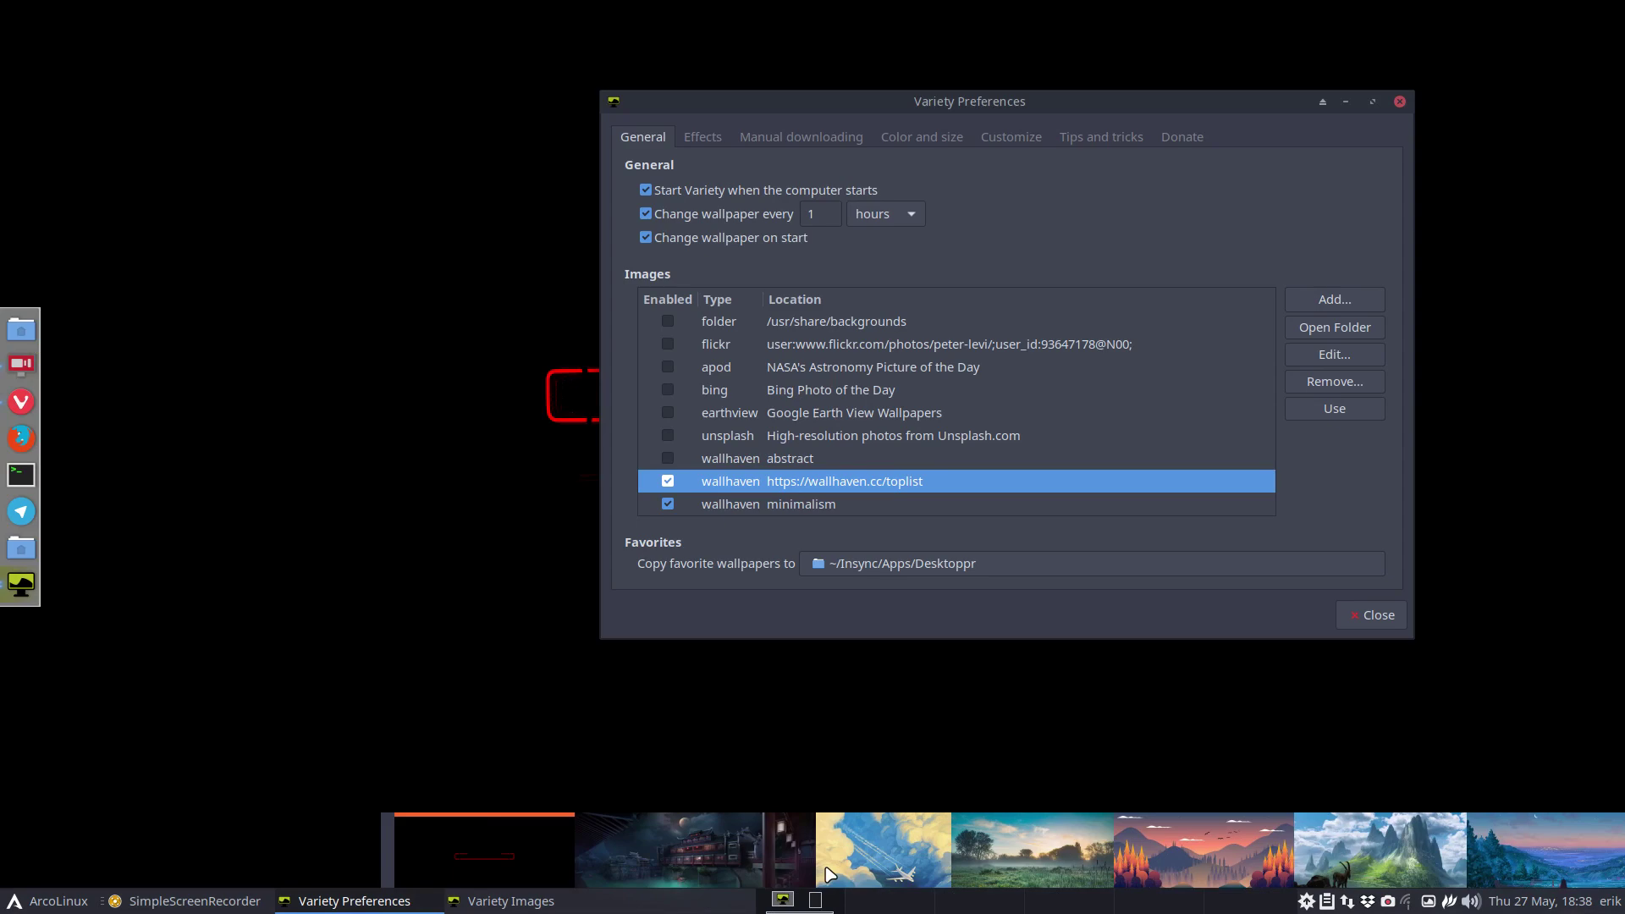
{"action": "left_click", "coordinate": [1386, 870]}
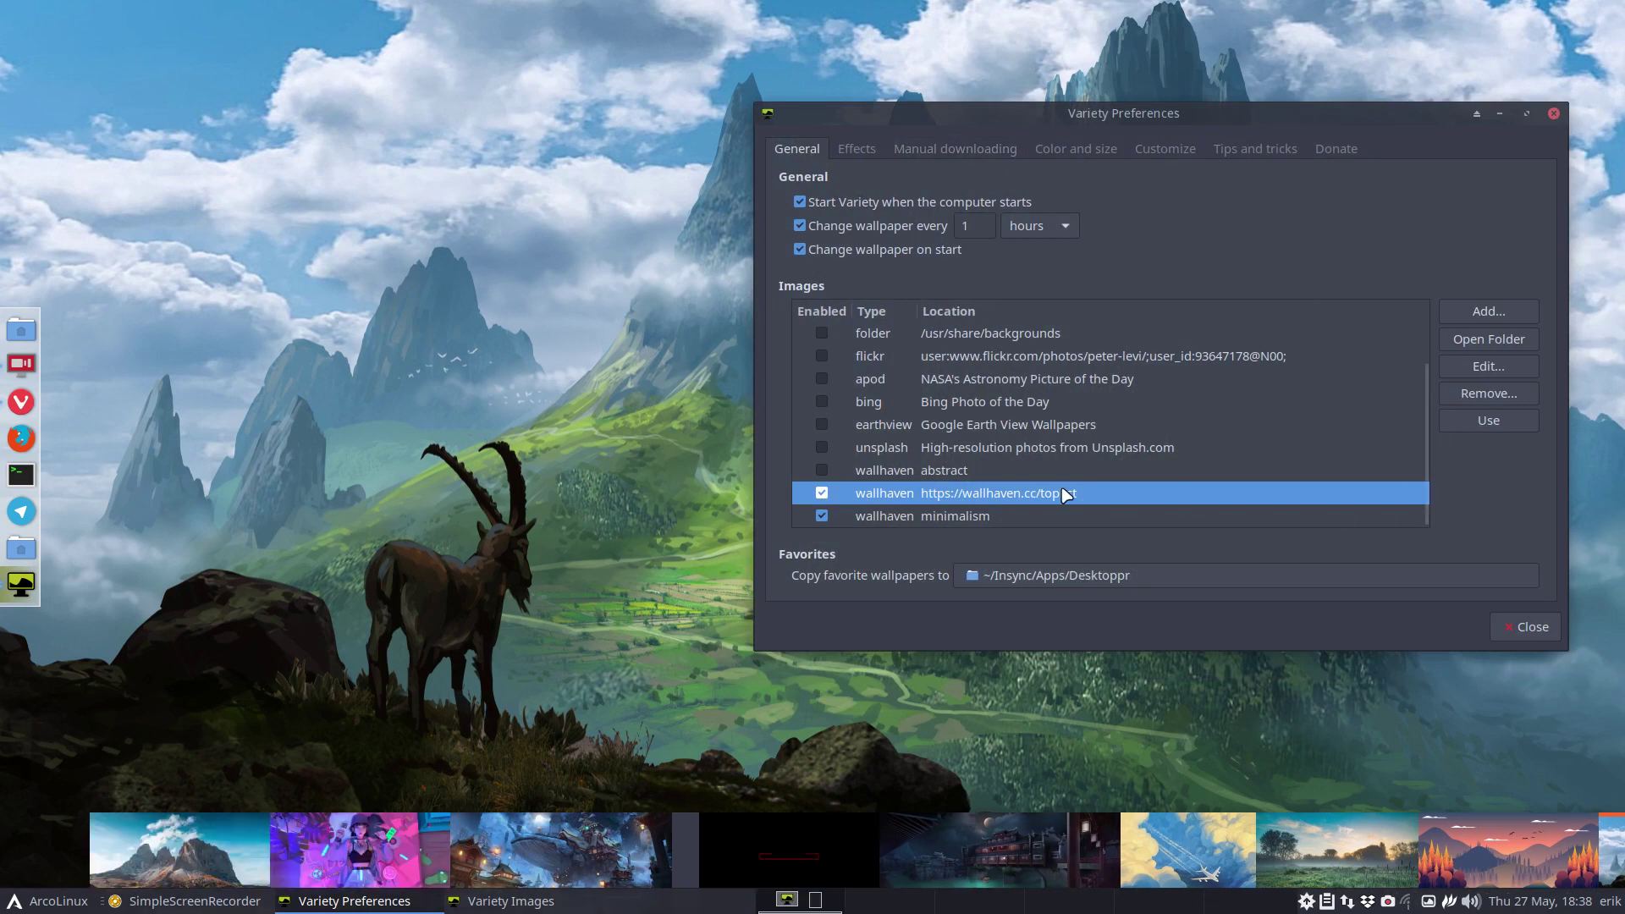
Step: From the wallhaven abstract images, set the glowing orange ring as wallpaper and view it
{"action": "left_click", "coordinate": [924, 474]}
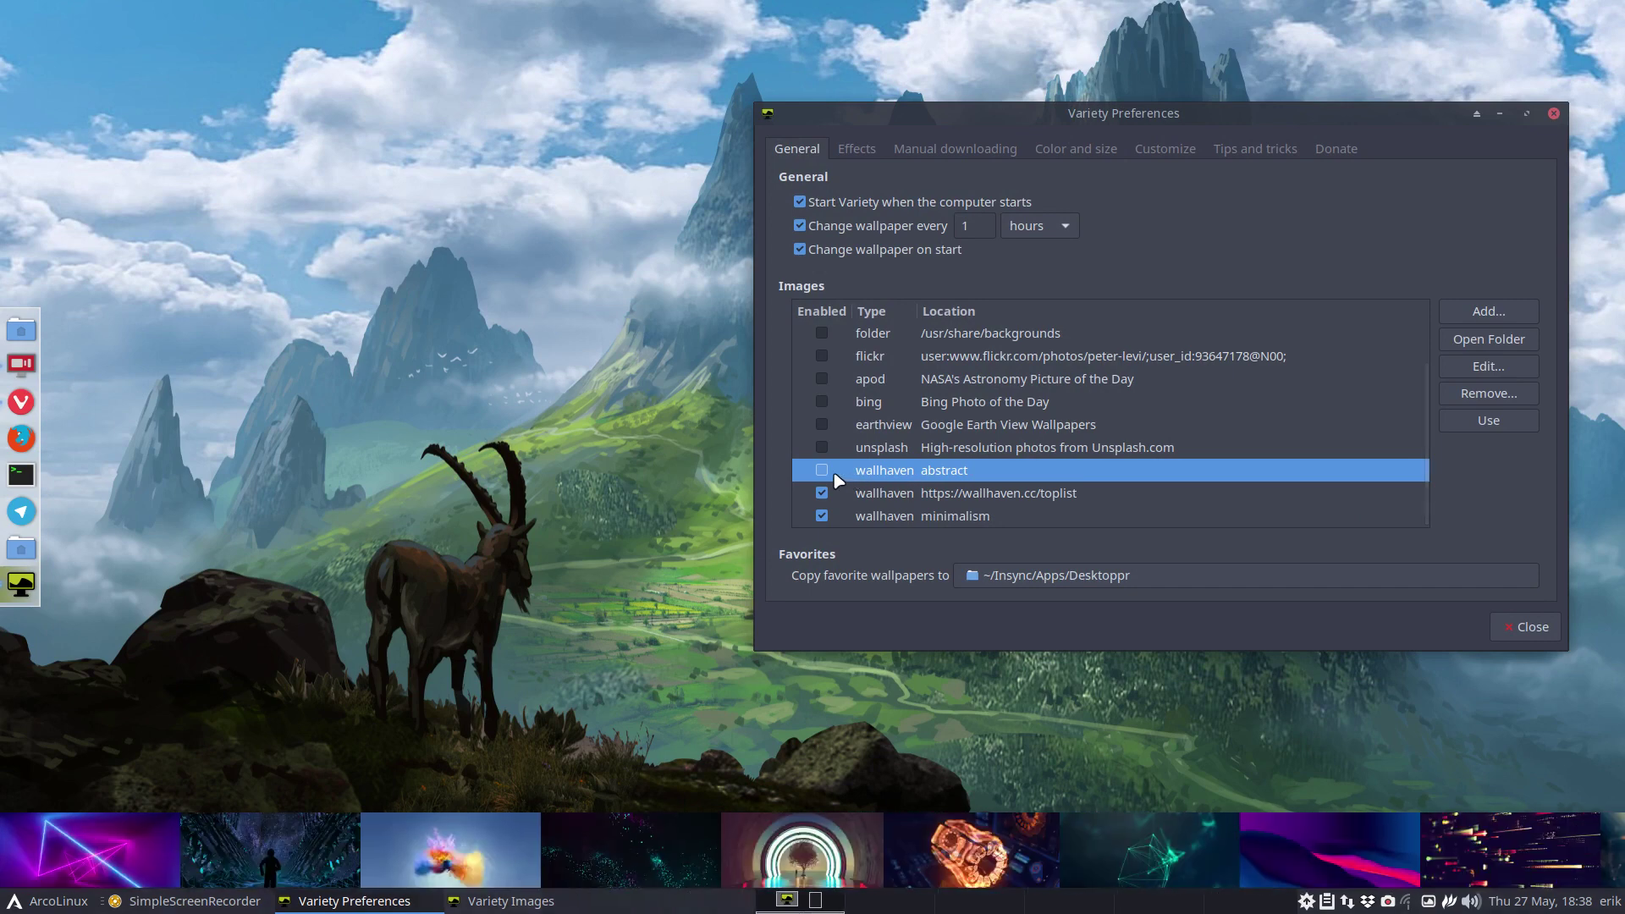
{"action": "left_click", "coordinate": [952, 863]}
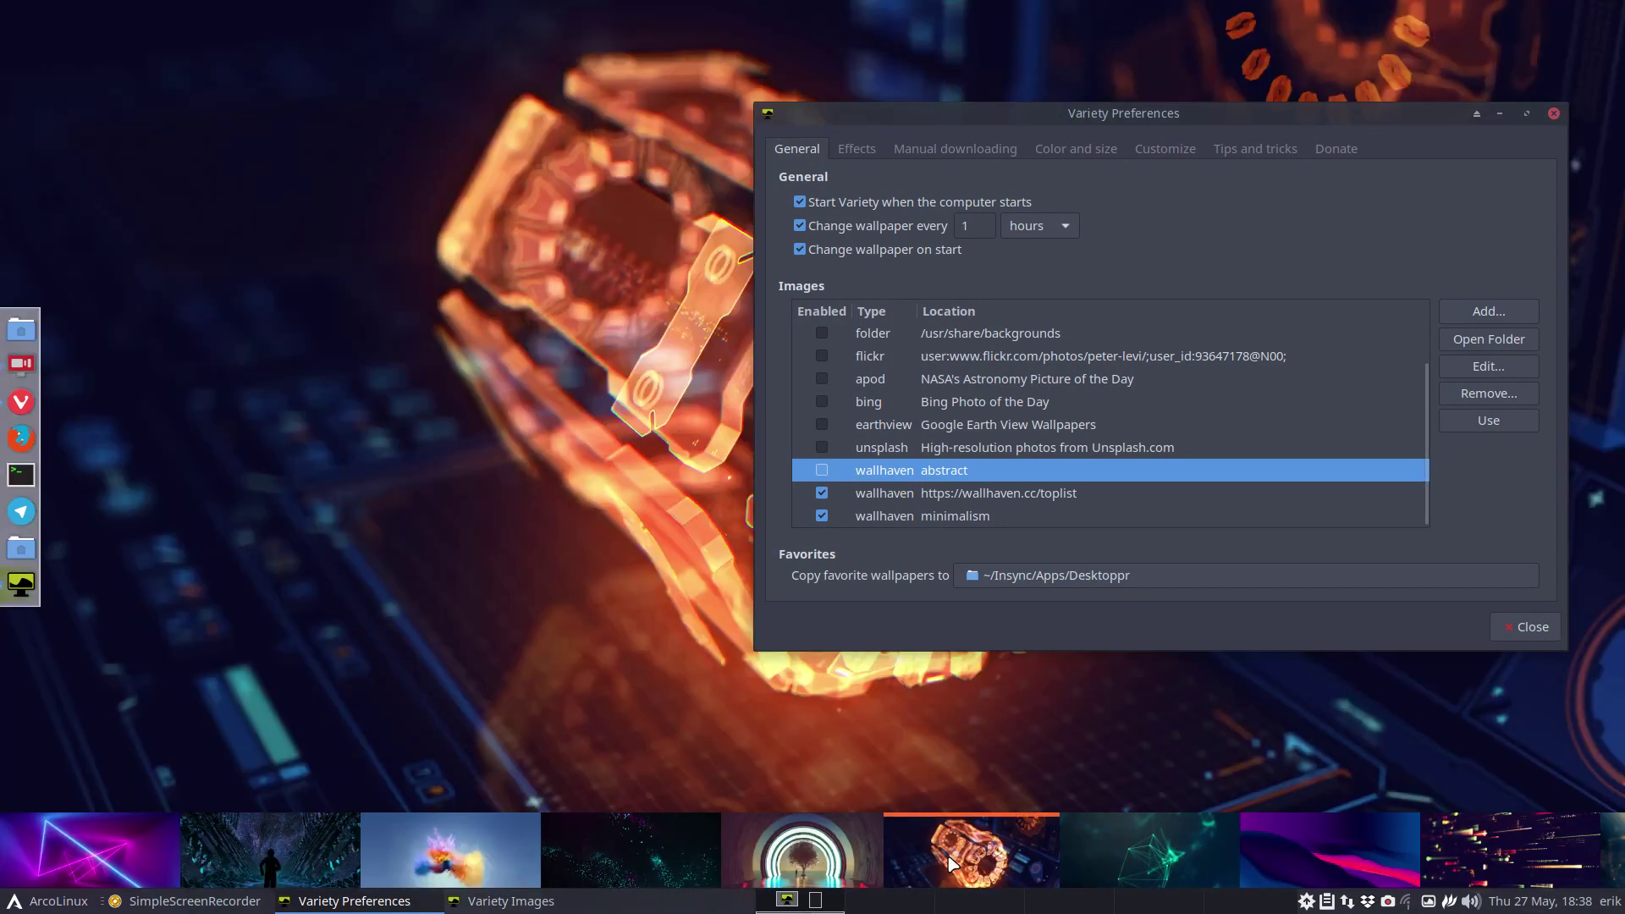
{"action": "double_click", "coordinate": [1053, 120]}
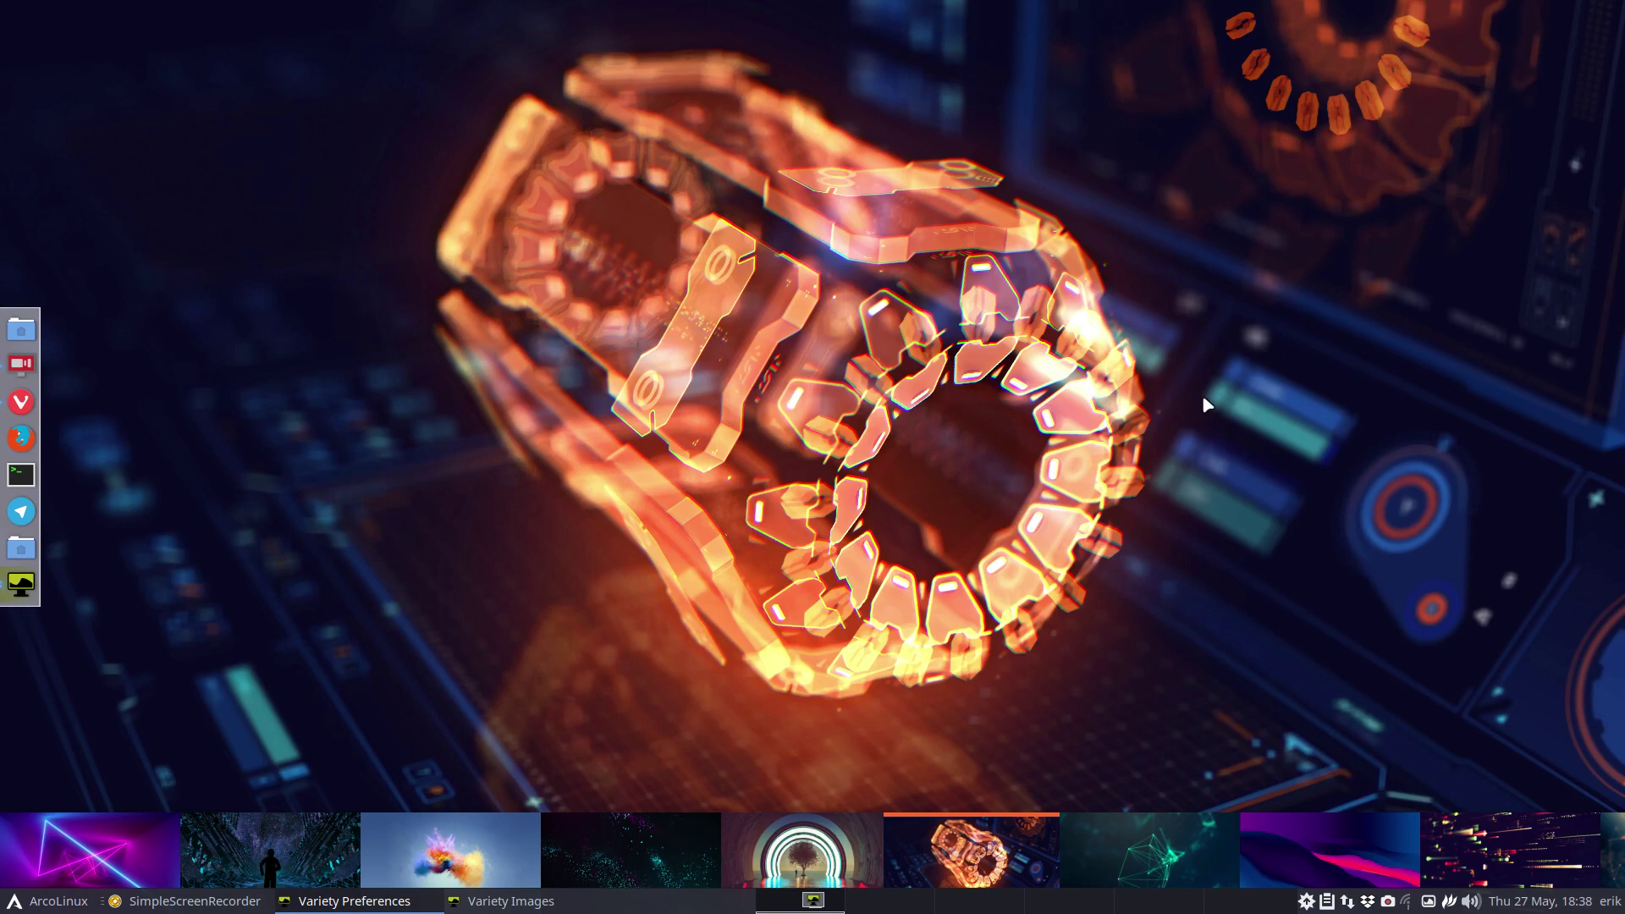
{"action": "key", "text": "alt+F7"}
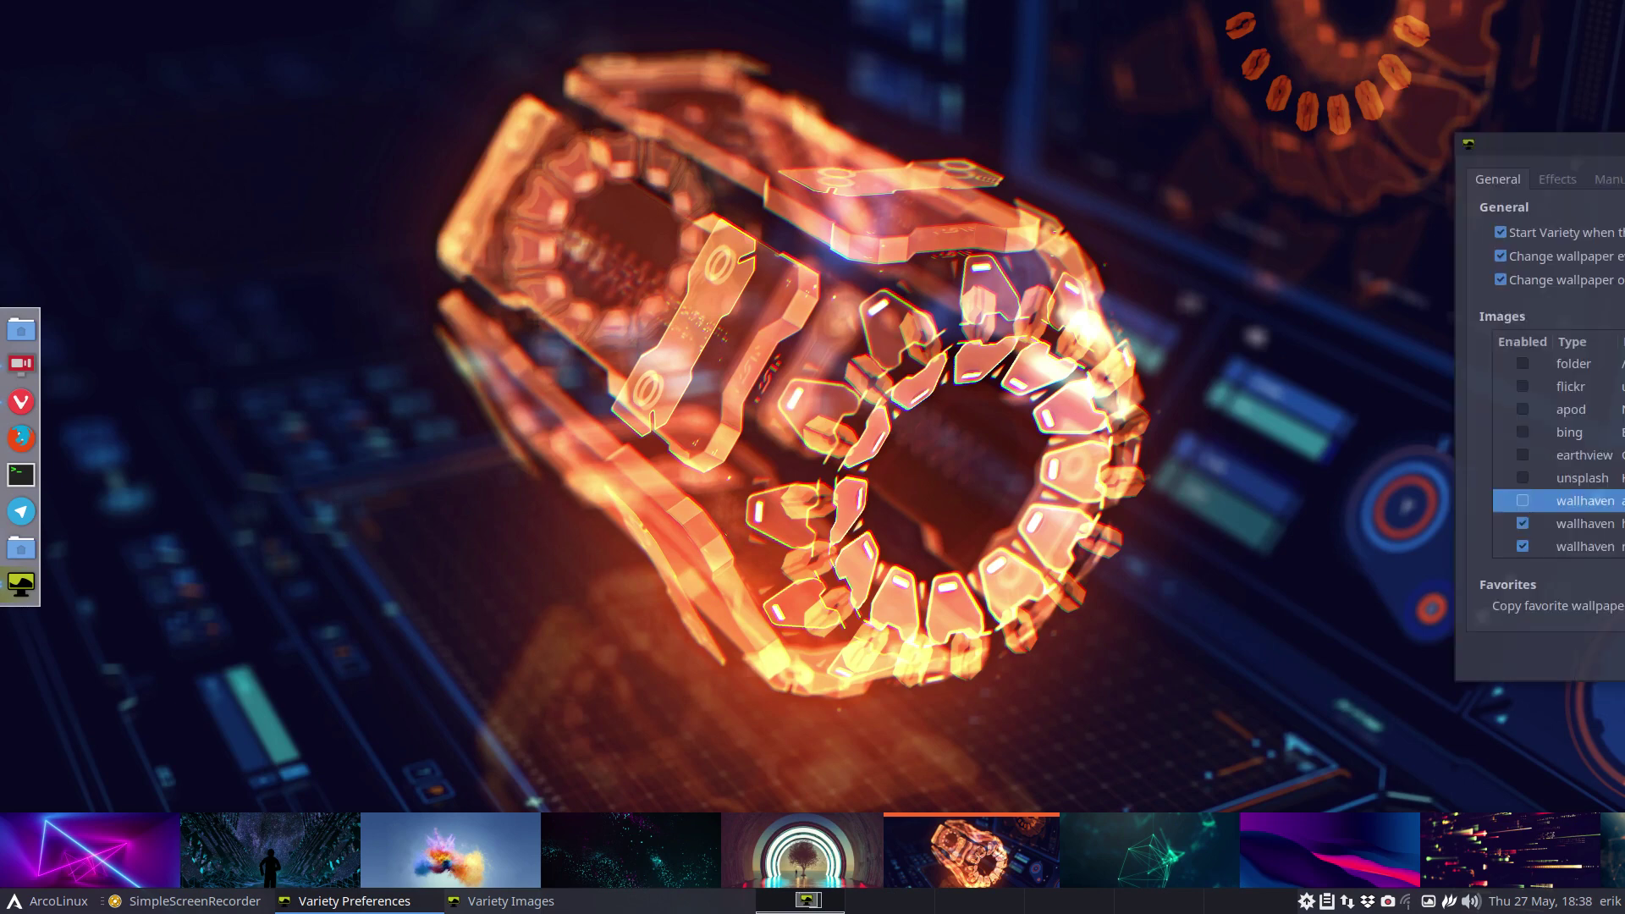
{"action": "left_click", "coordinate": [969, 125]}
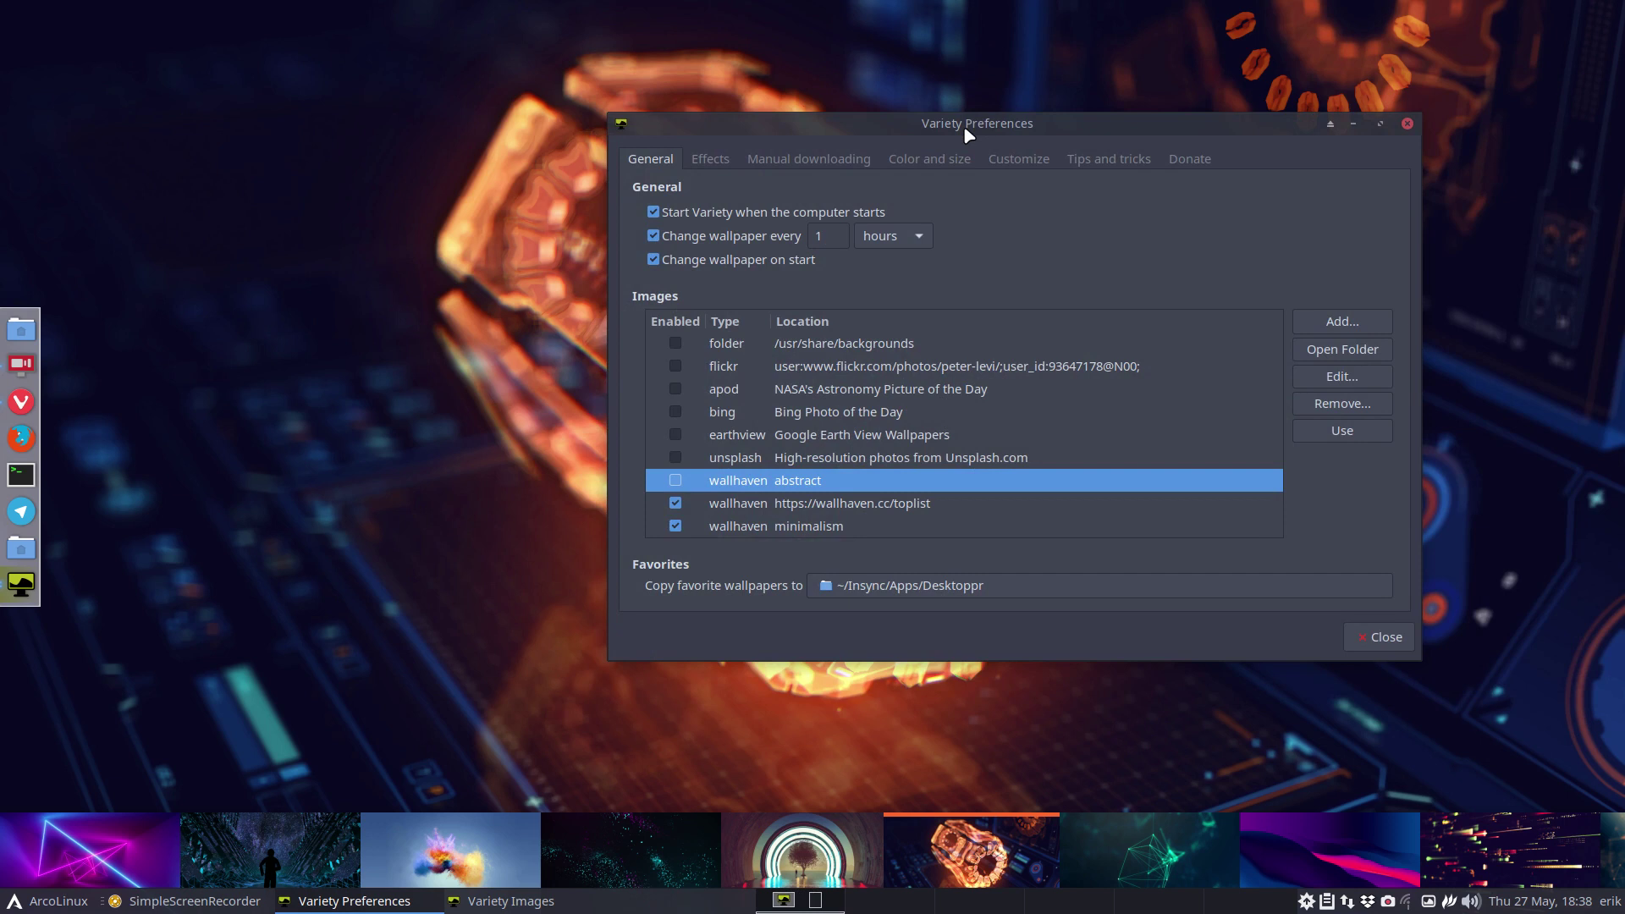